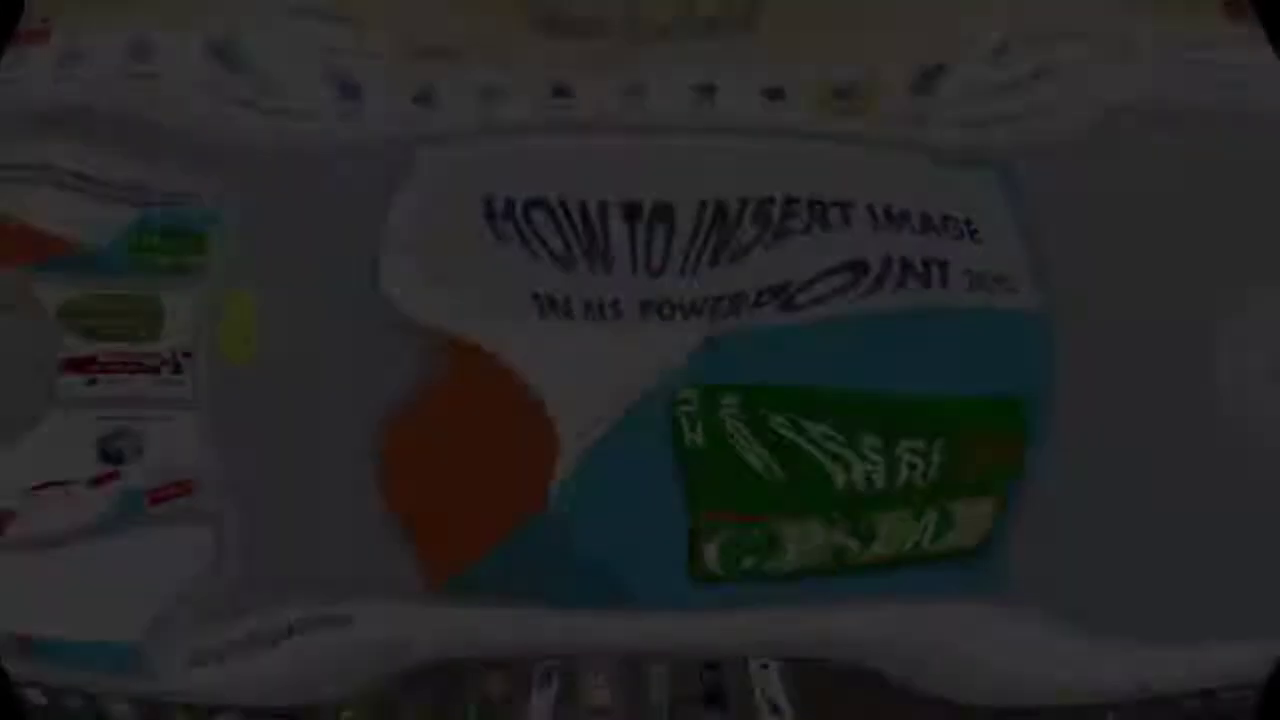
Switch to the Home tab to show the text and drawing formatting commands
left_click(83, 34)
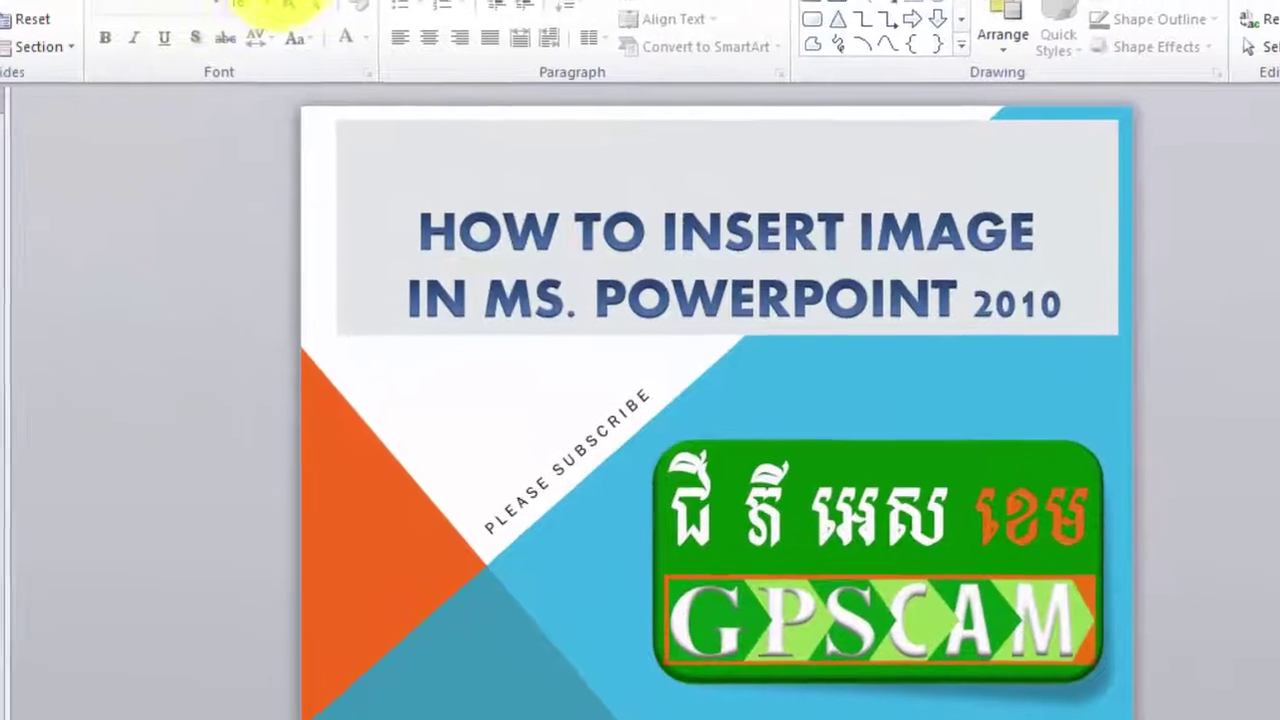
Switch the ribbon to the Slide Show tab
left_click(280, 2)
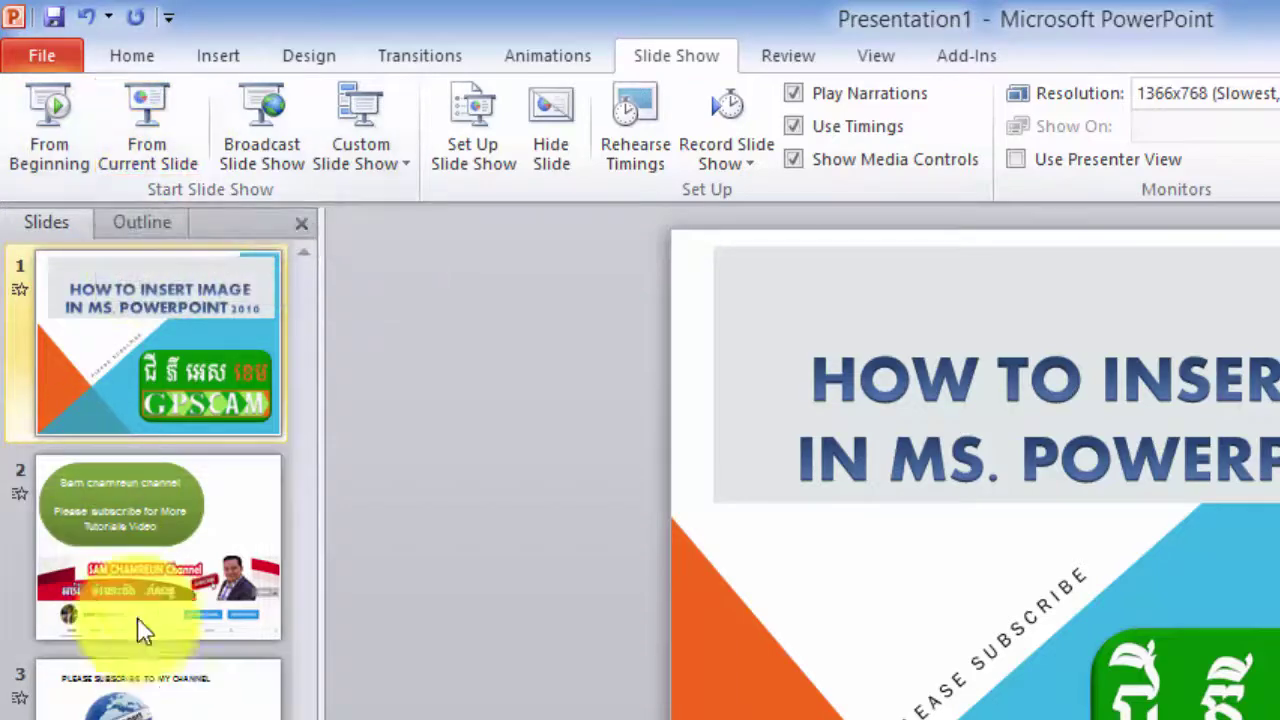
Select slide 2, then slide 3 'PLEASE SUBSCRIBE TO MY CHANNEL' in the Slides pane
left_click(165, 607)
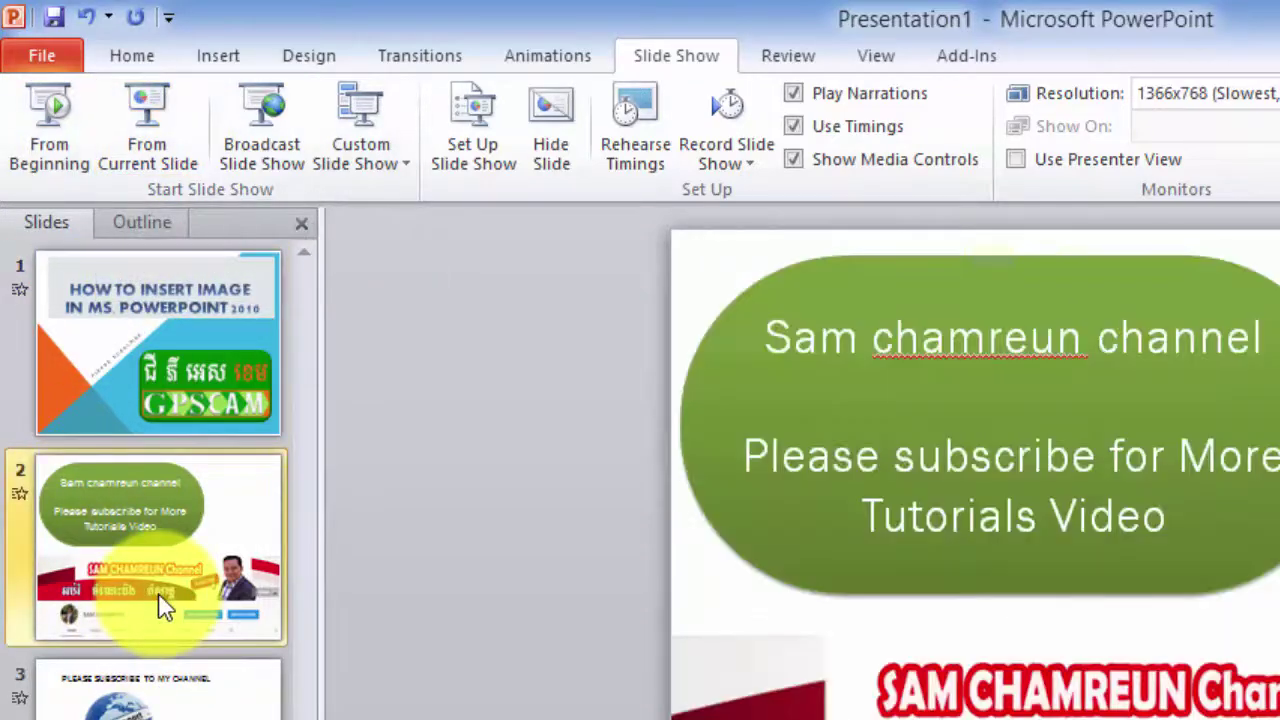
left_click(140, 700)
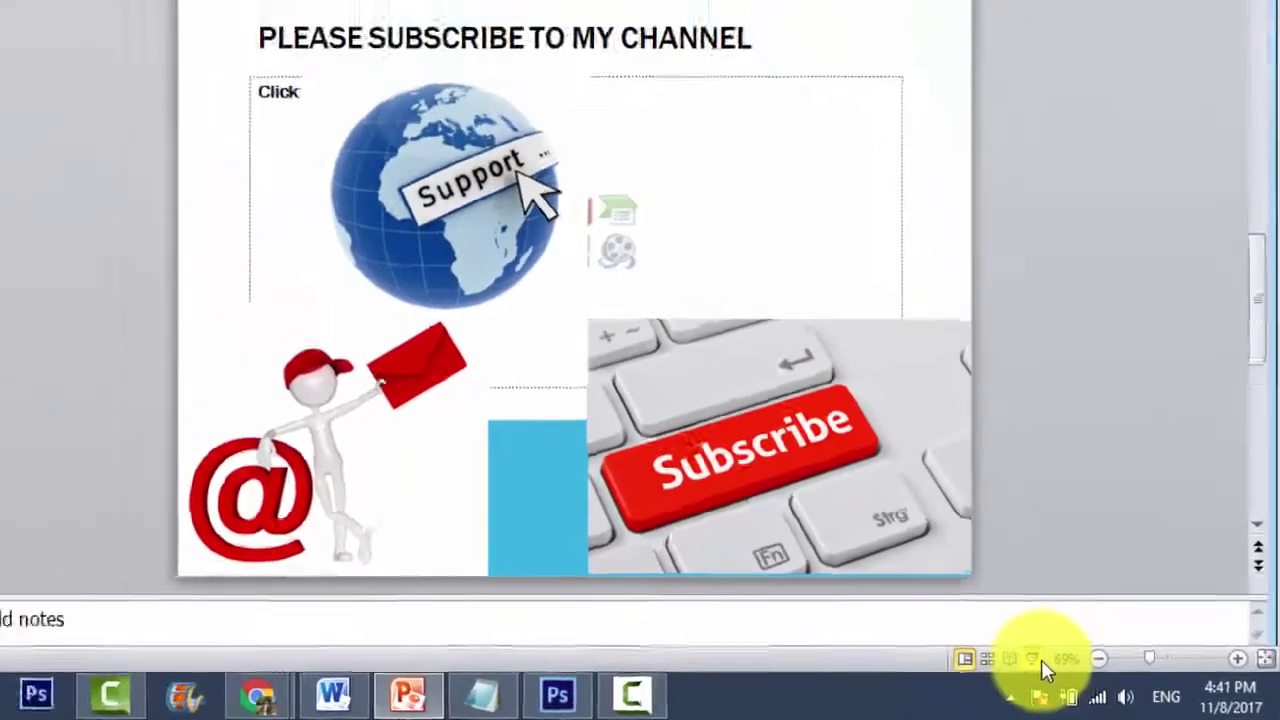
Play the show from slide 3 through the end screen, exit, and scroll back to slide 1
left_click(1041, 660)
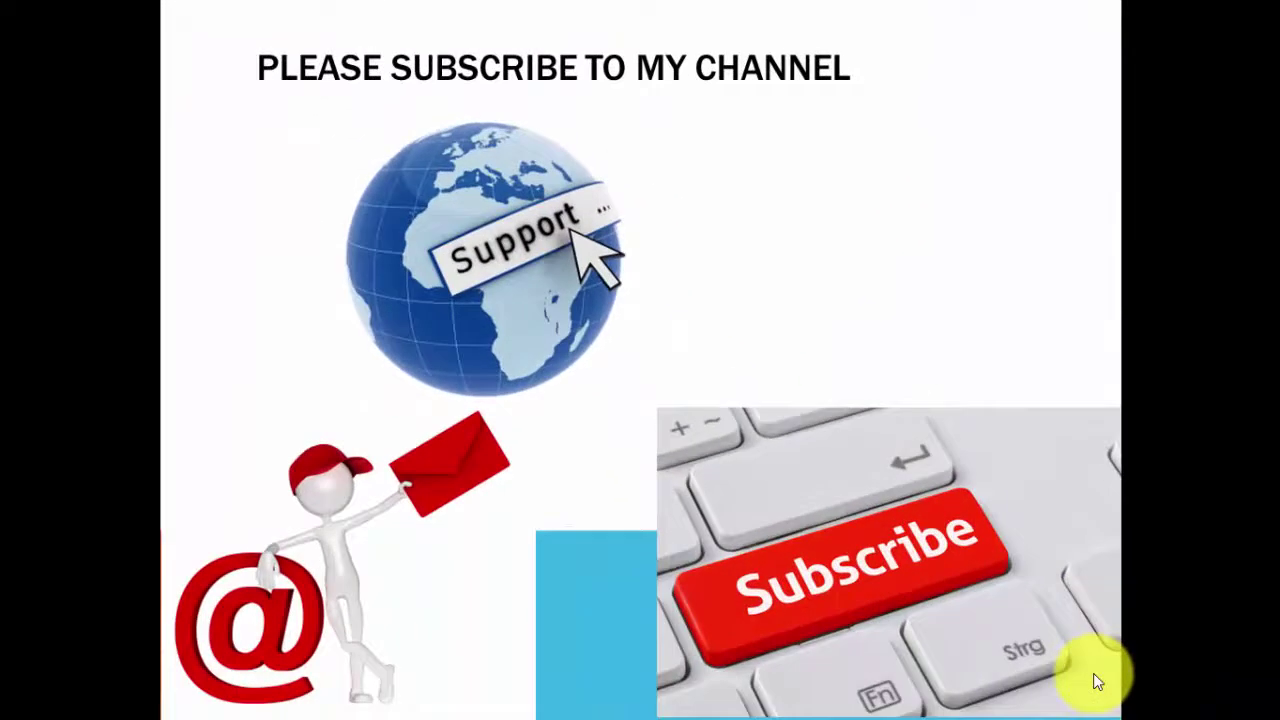
left_click(641, 359)
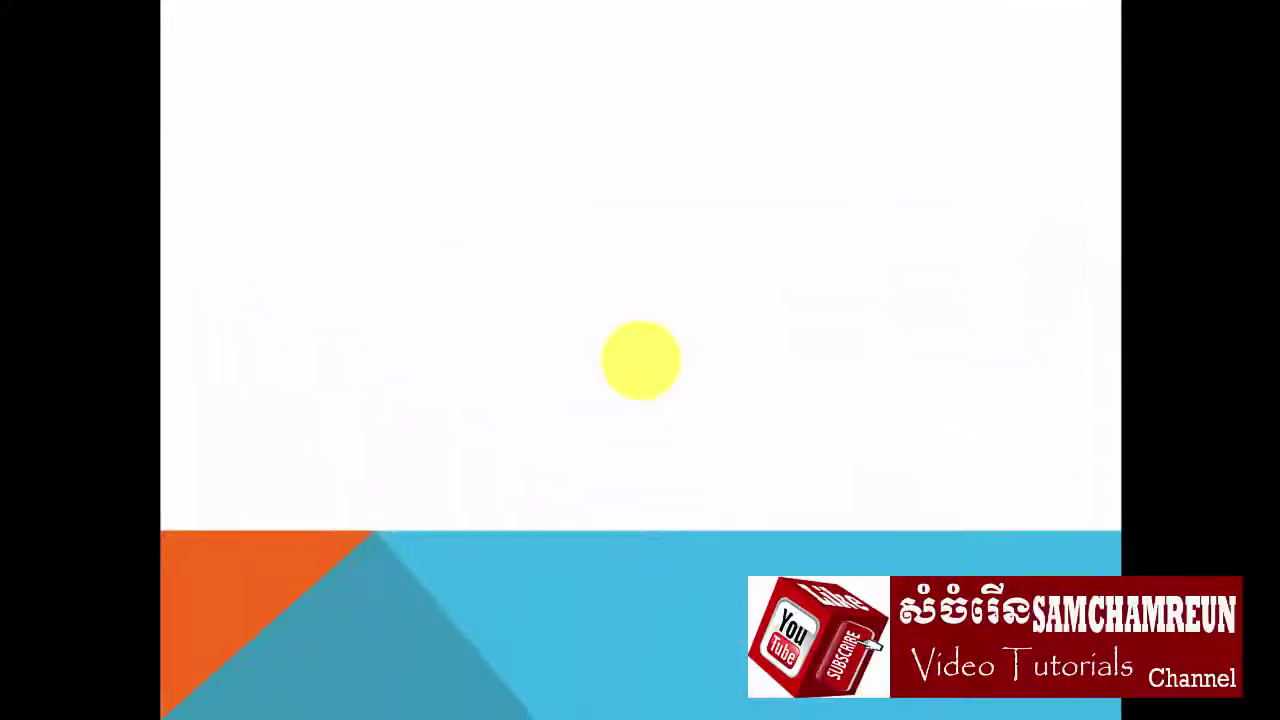
left_click(641, 359)
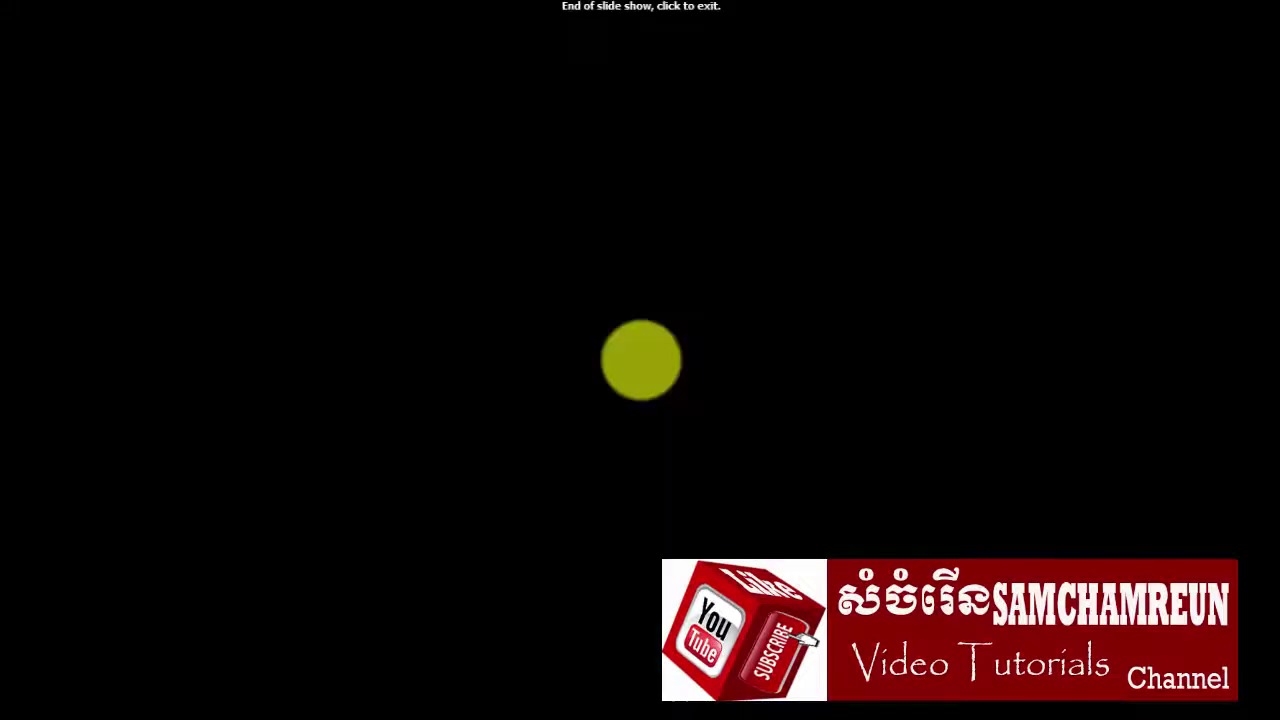
left_click(641, 359)
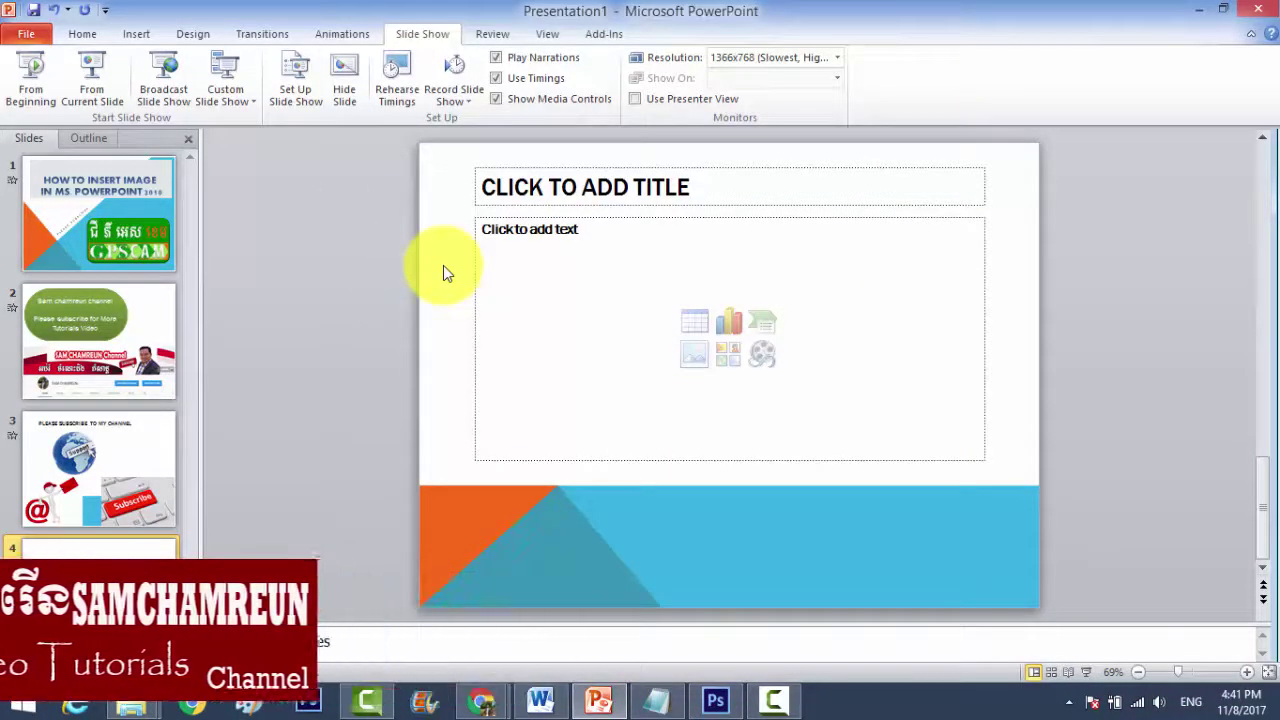
scroll(443, 265, "up", 5)
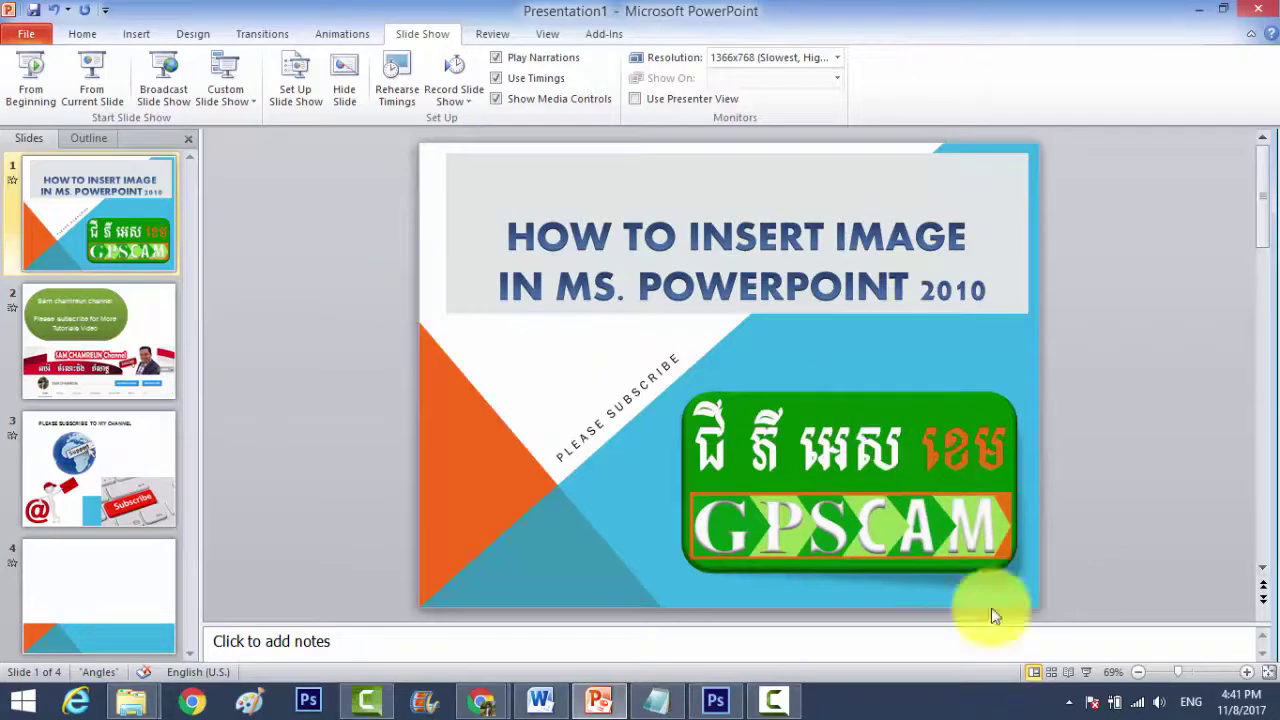
Start the show from slide 1, advance to the channel slide, and show the pen menu
left_click(1086, 672)
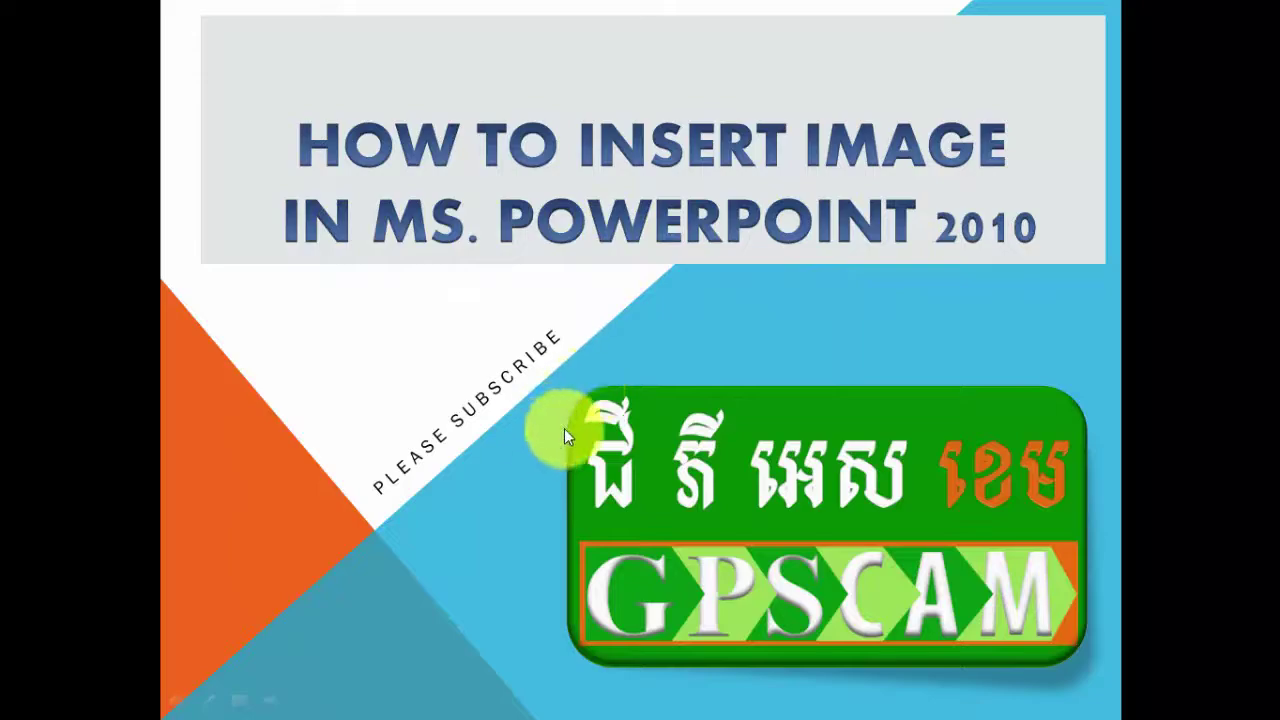
left_click(210, 703)
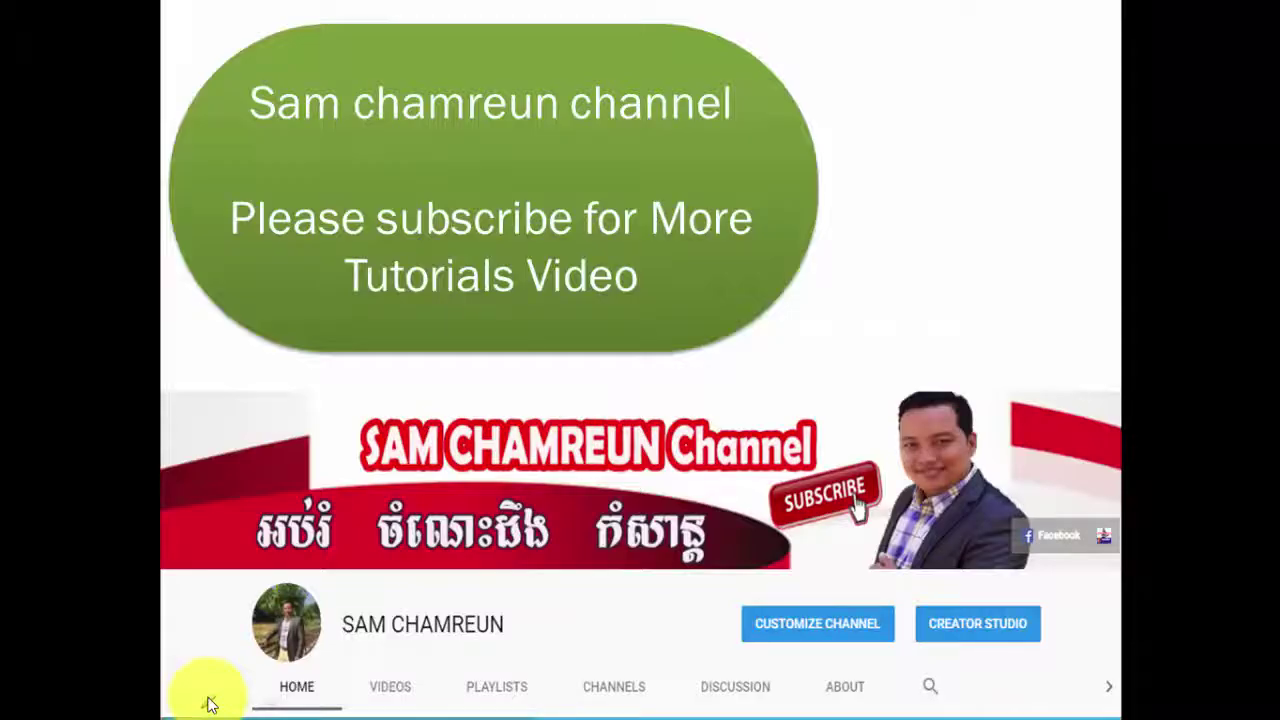
left_click(210, 703)
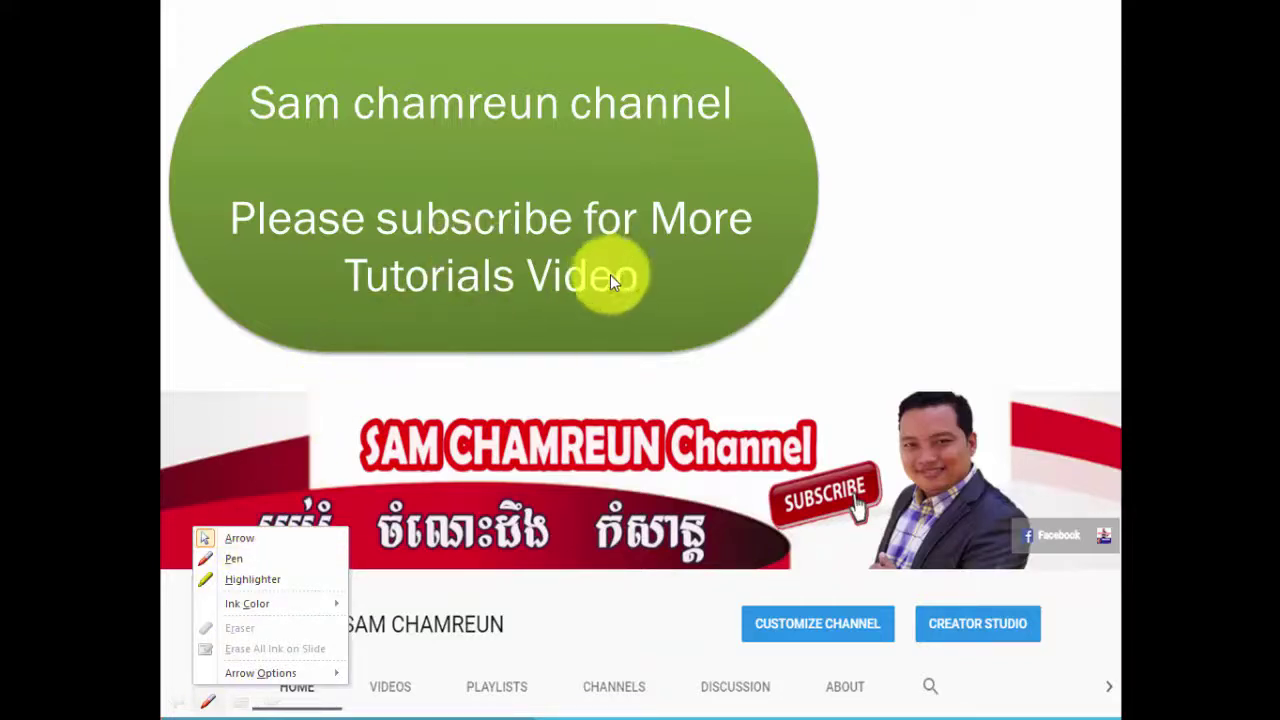
With the red pen, tick the heading and circle the subscribe message, Subscribe button and channel name
left_click(246, 561)
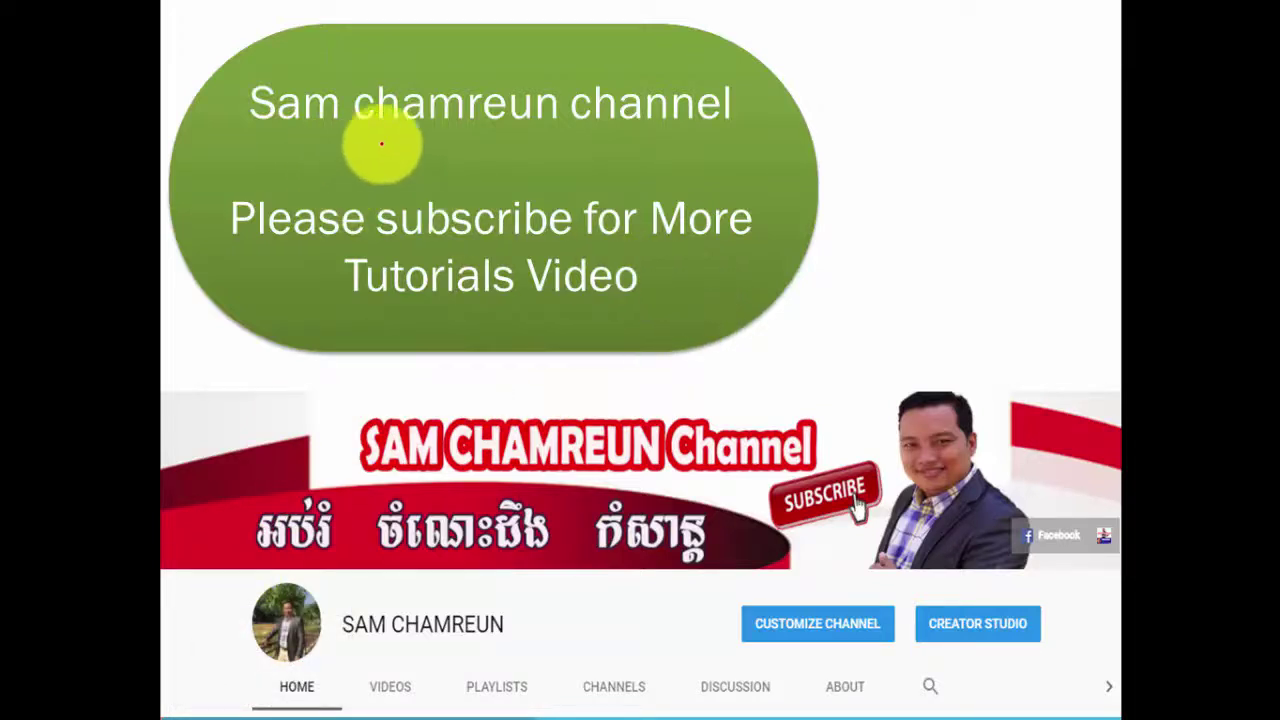
left_click_drag(746, 100, 808, 68)
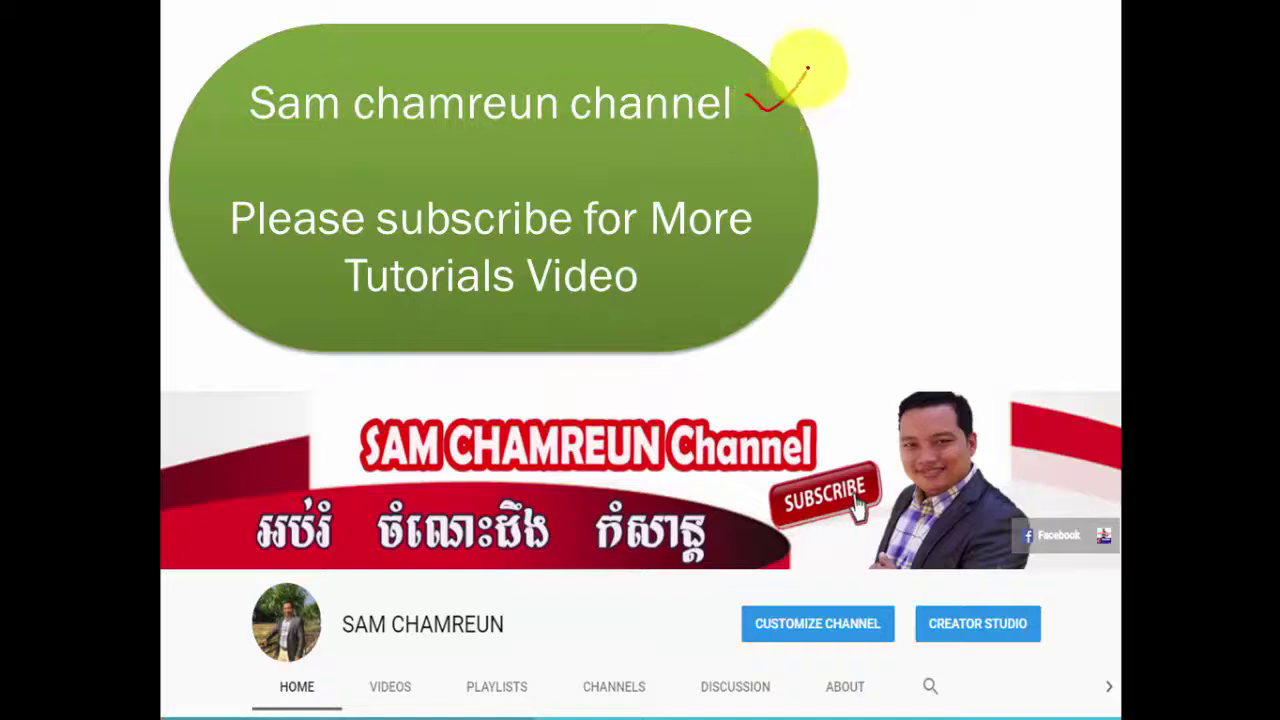
mouse_move(726, 180)
left_mouse_down()
mouse_move(270, 286)
mouse_move(728, 184)
left_mouse_up()
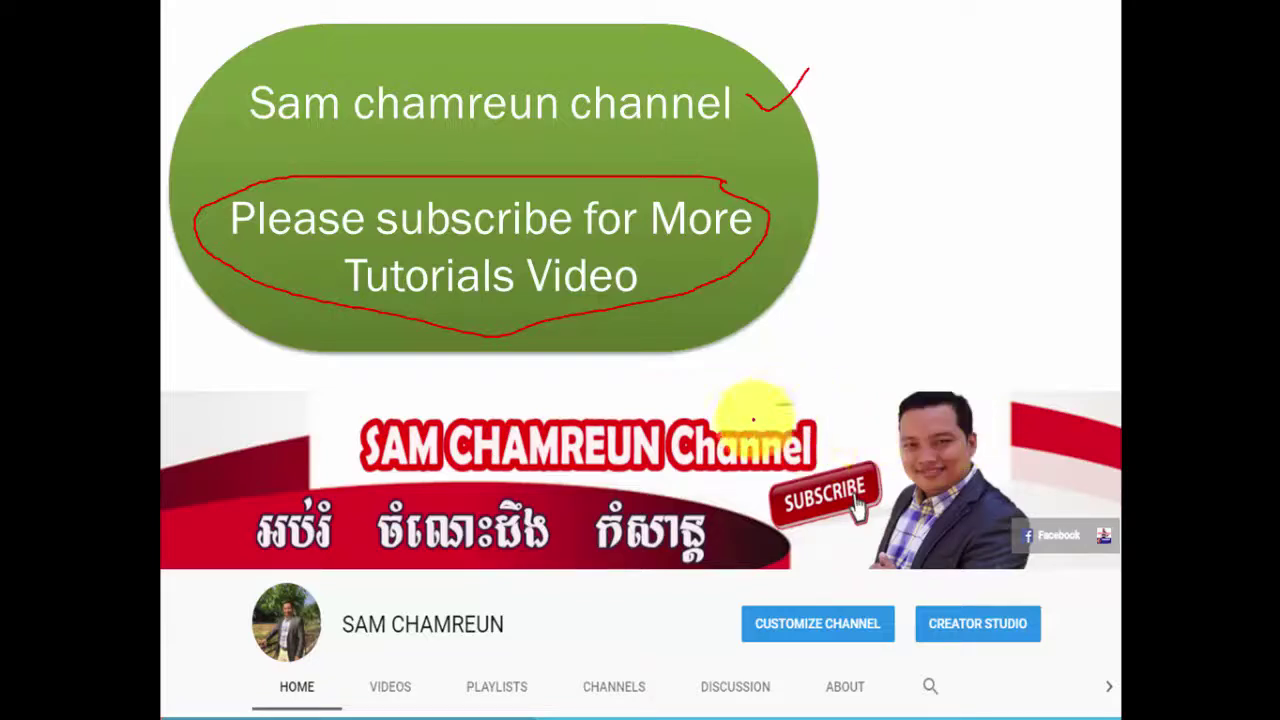
left_click_drag(754, 420, 735, 485)
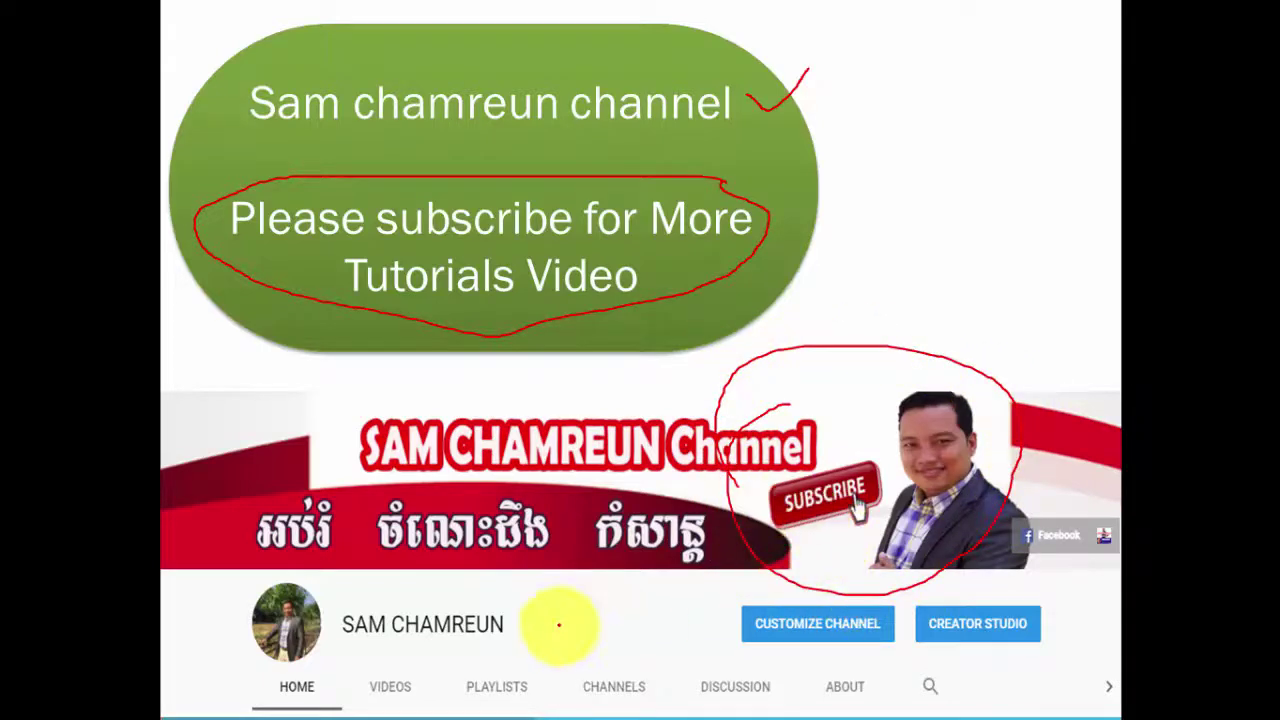
mouse_move(583, 604)
left_mouse_down()
mouse_move(351, 592)
mouse_move(590, 610)
left_mouse_up()
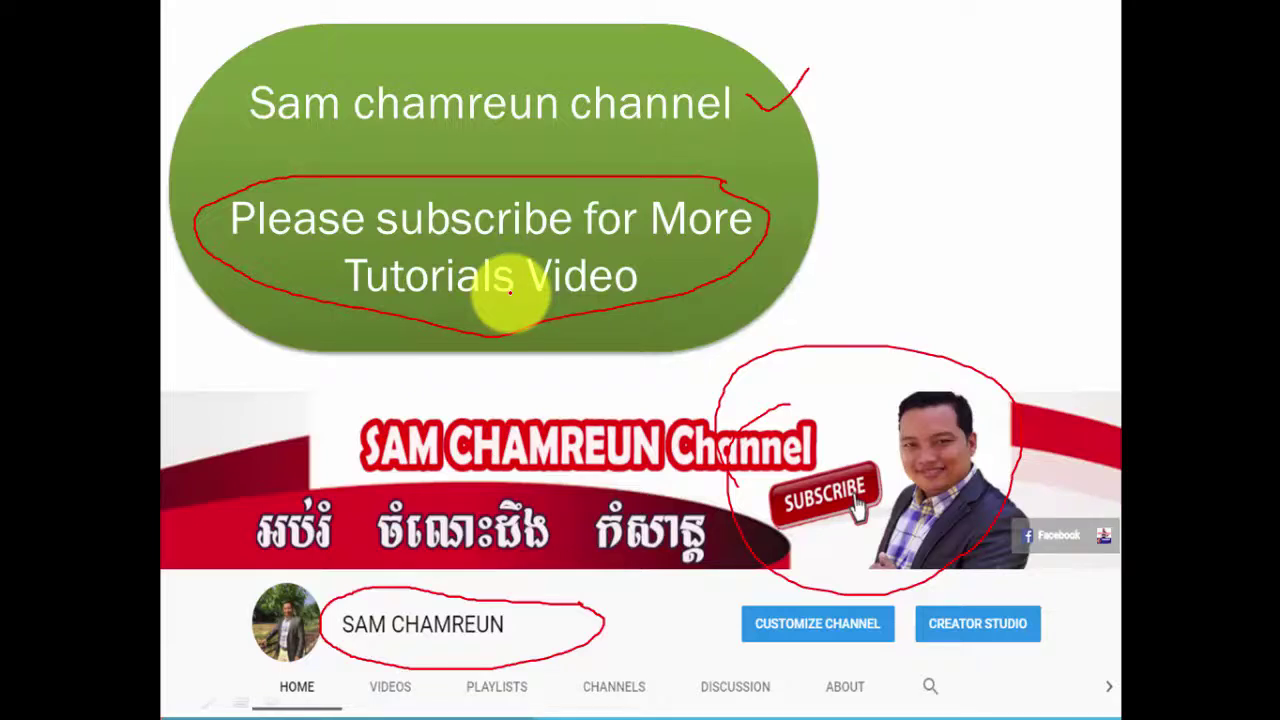
Switch back to the arrow pointer and briefly view the slide show navigation options
left_click(205, 705)
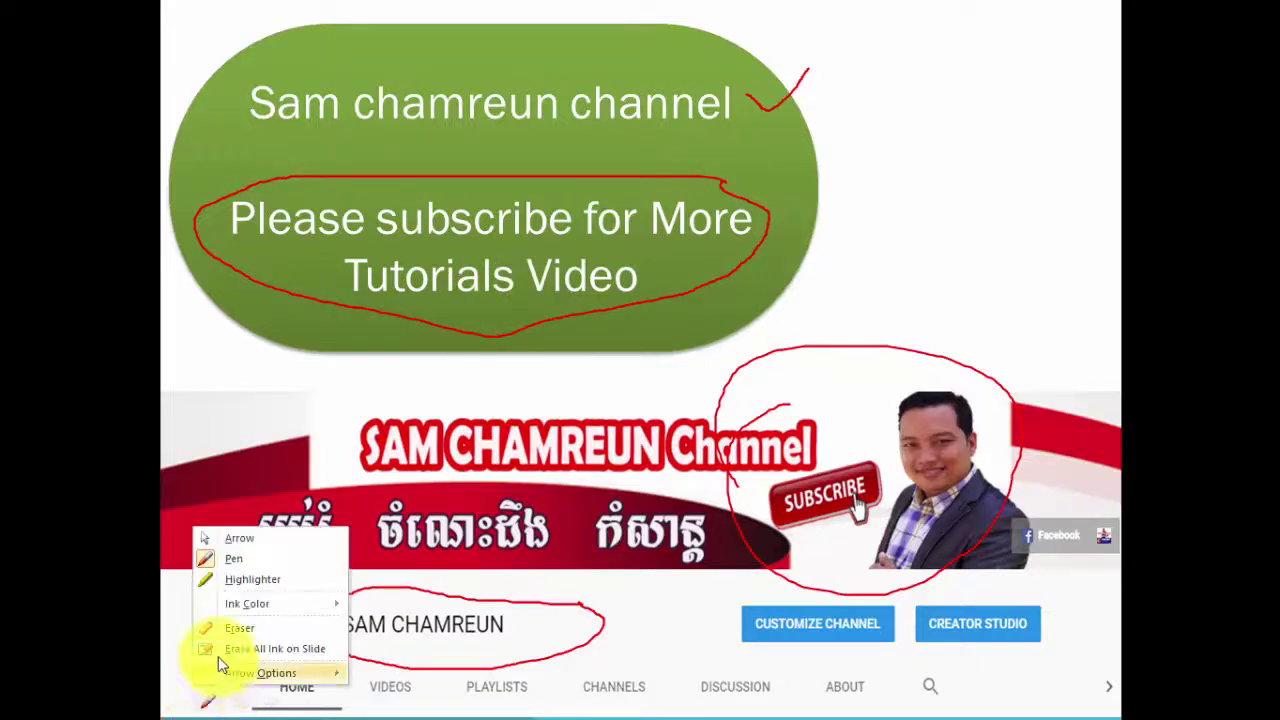
left_click(253, 541)
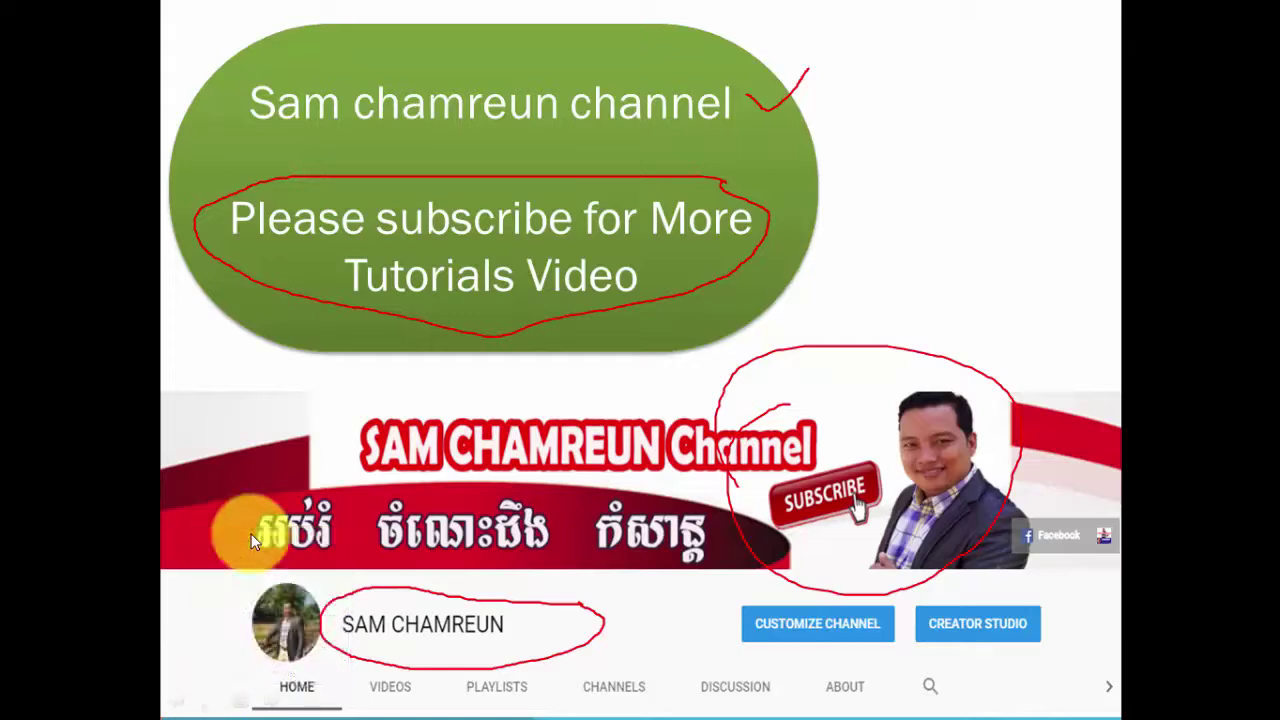
right_click(240, 434)
mouse_move(287, 512)
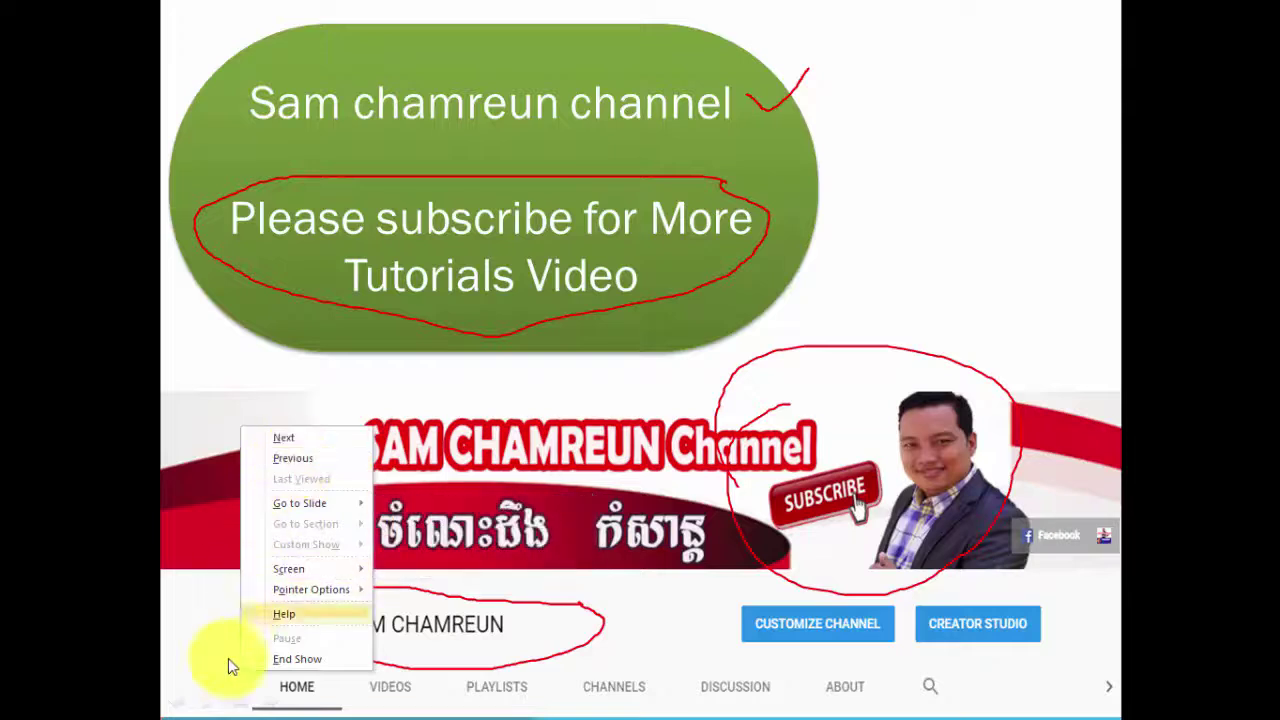
left_click(205, 703)
Choose the yellow highlighter and mark the first Khmer word on the banner
left_click(208, 702)
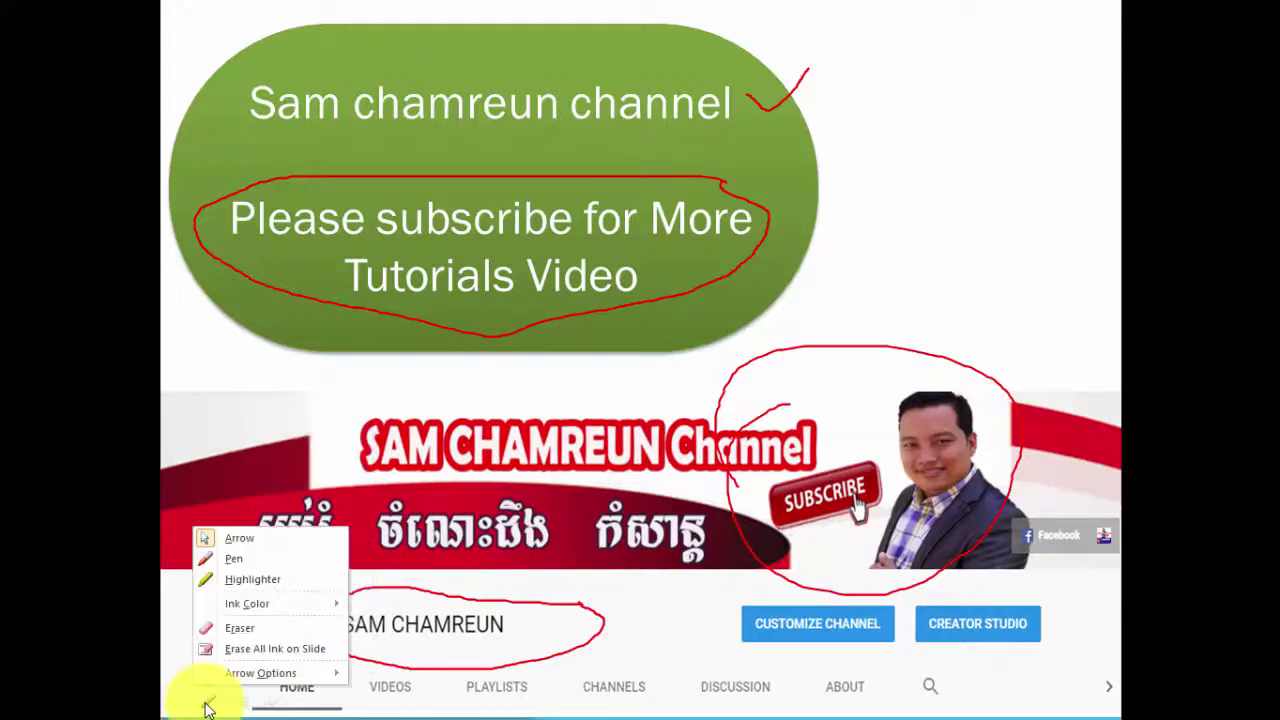
left_click(241, 580)
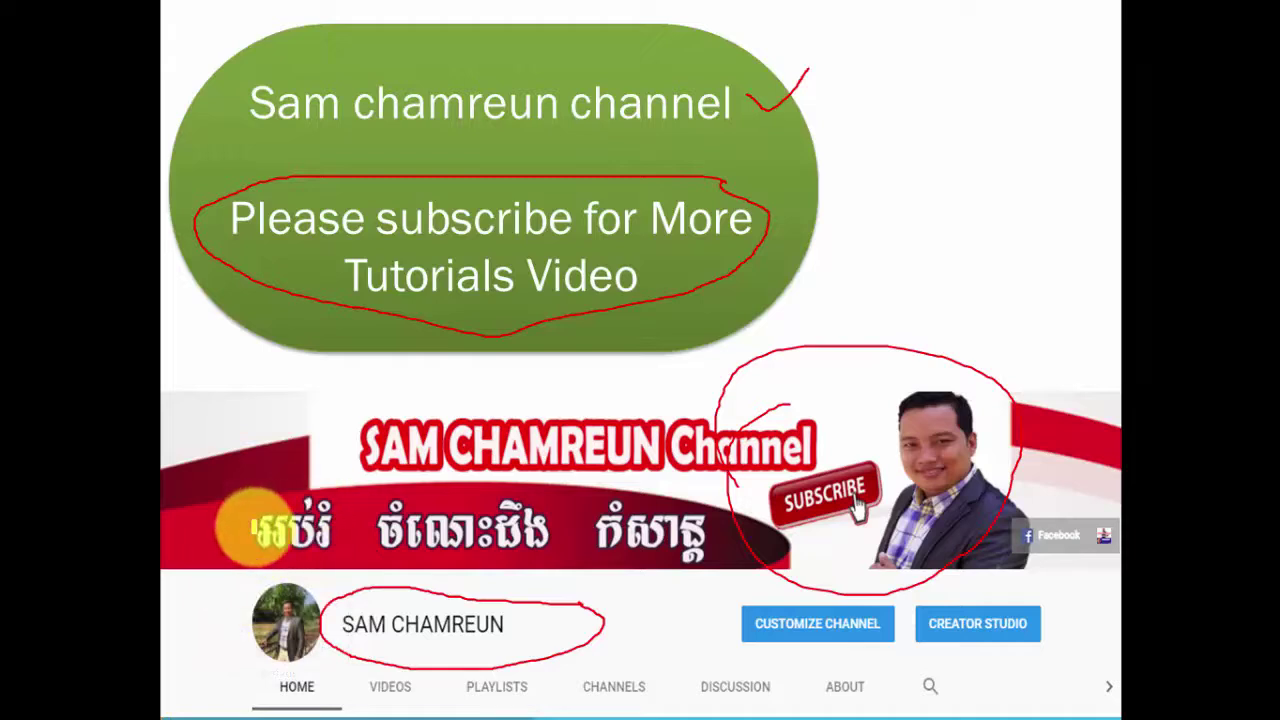
left_click_drag(262, 528, 710, 537)
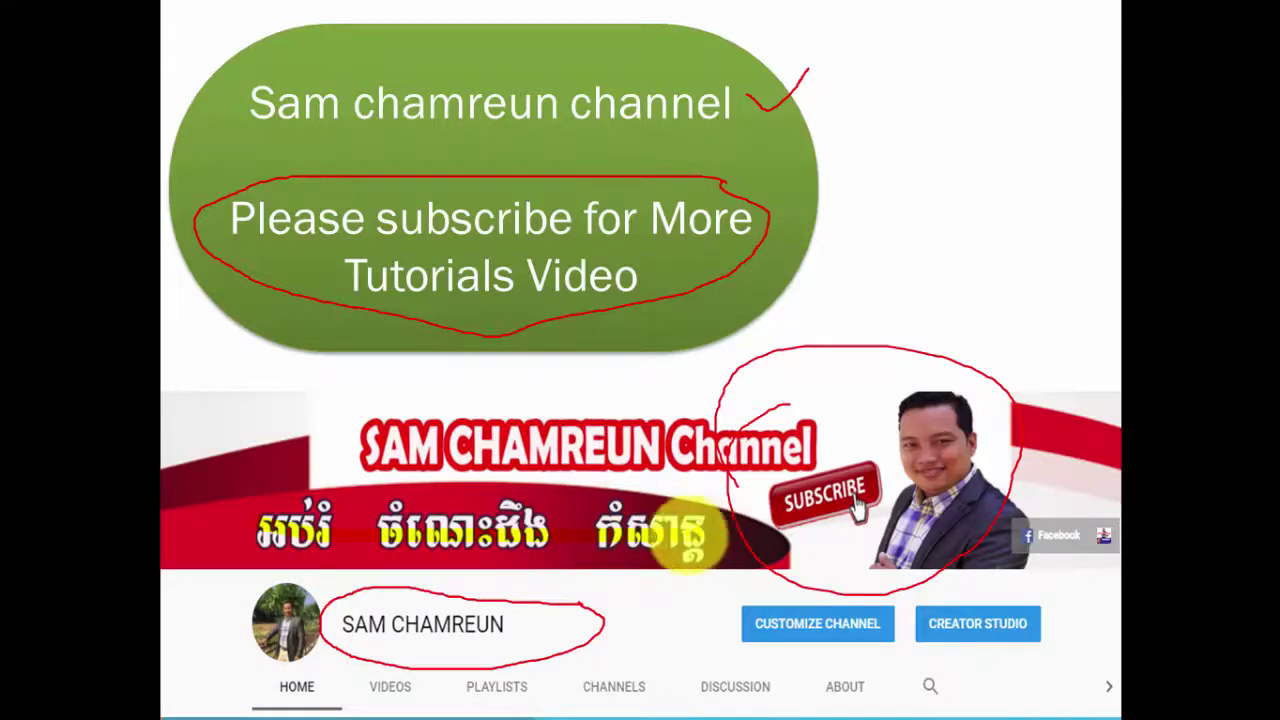
Highlight the Khmer text across the banner, then bring up the Pointer Options ink tools list
left_click_drag(243, 543, 712, 550)
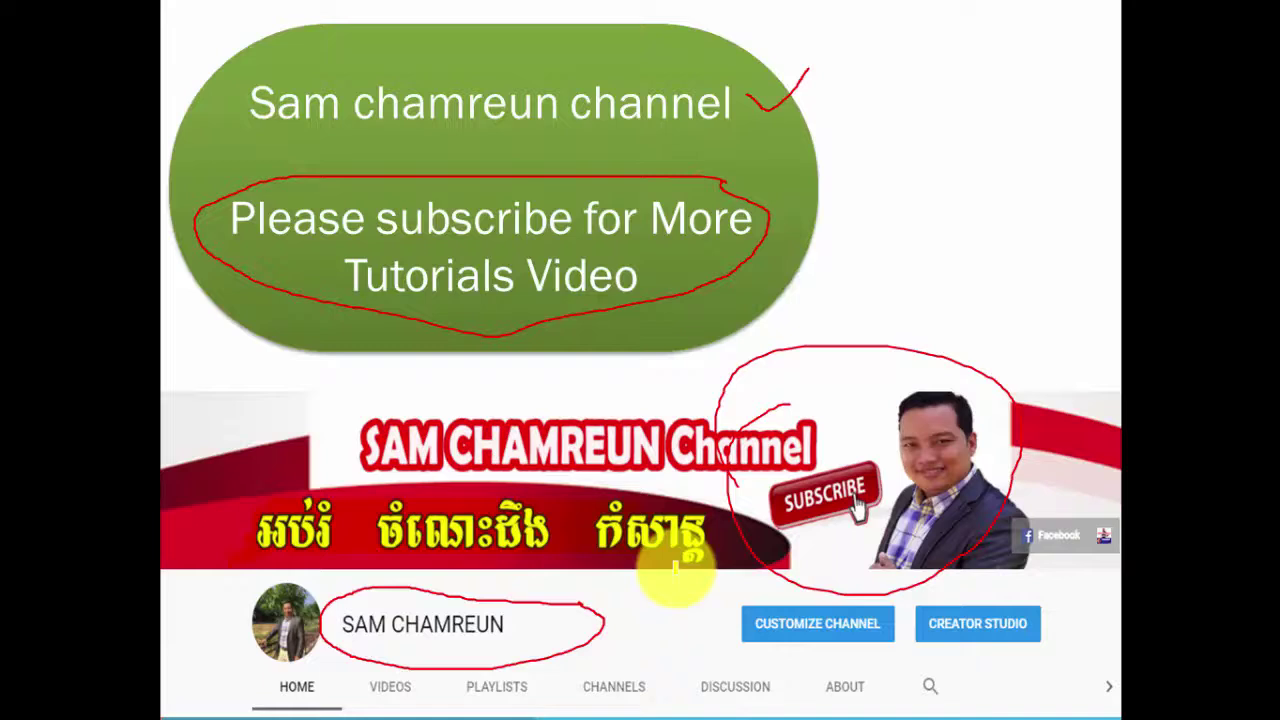
right_click(211, 698)
left_click(211, 700)
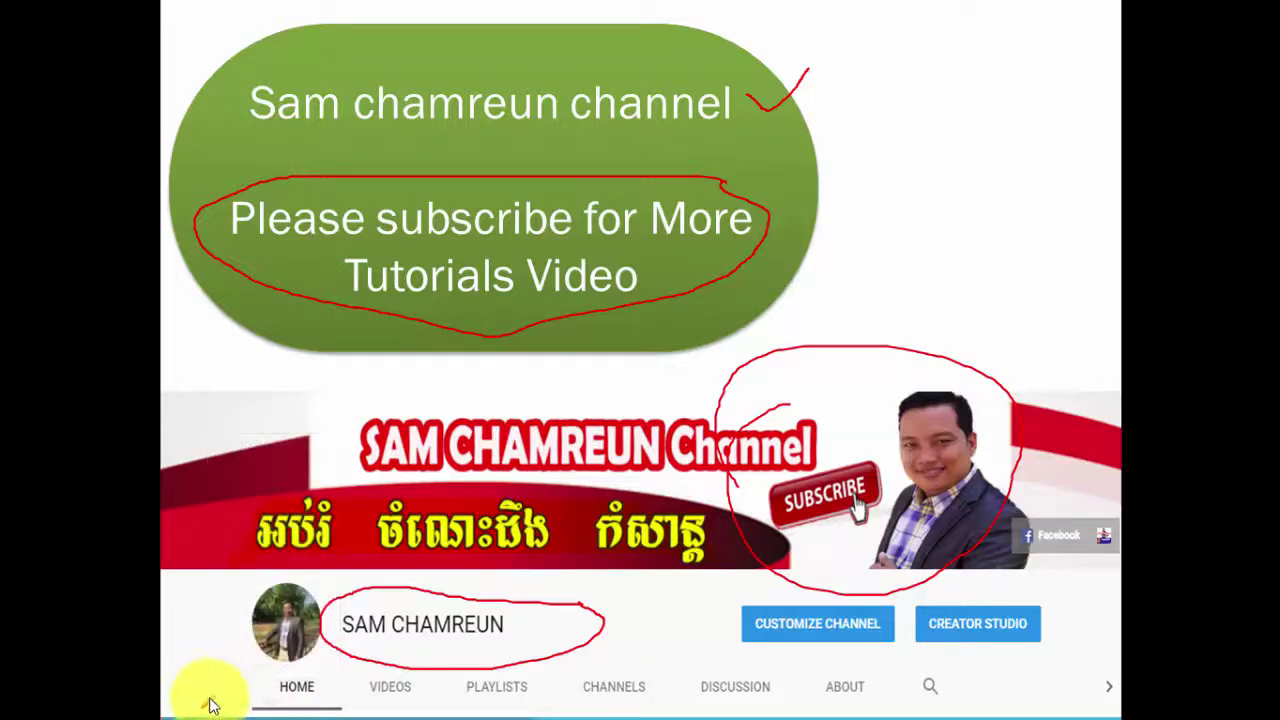
left_click(210, 705)
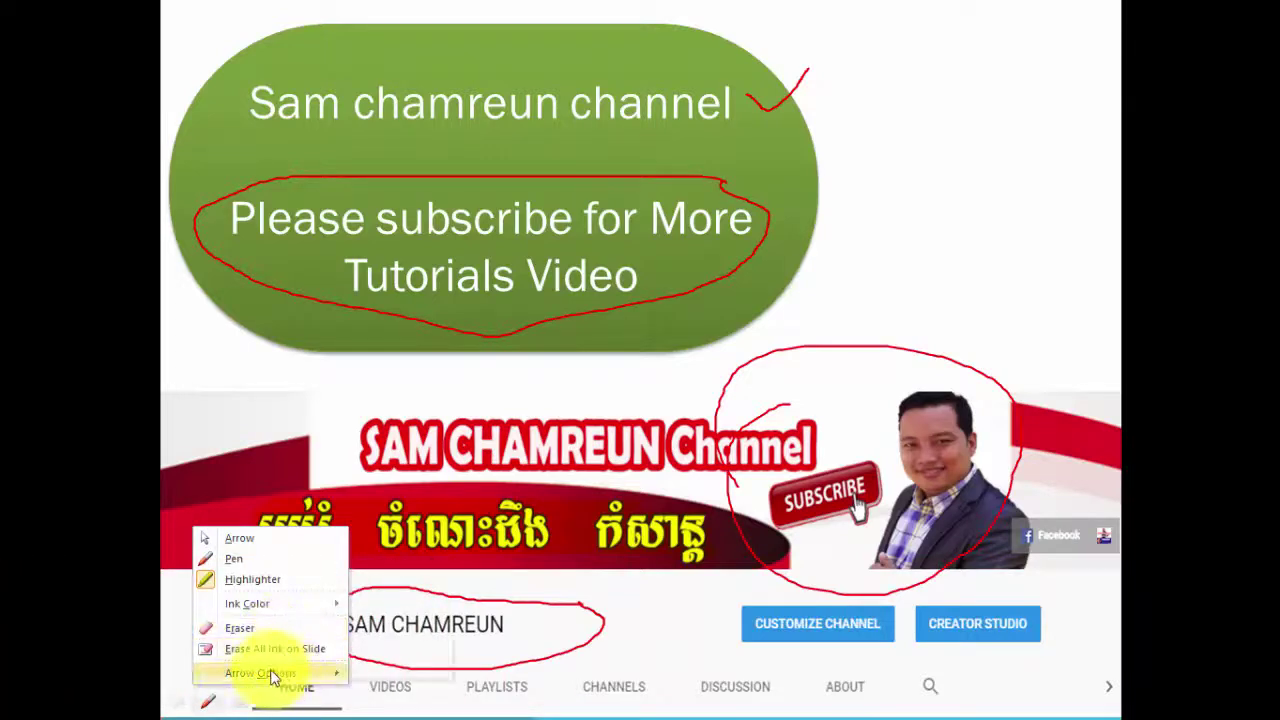
Return to the Arrow pointer and show the Next/Previous/Go to Slide navigation menu
mouse_move(264, 678)
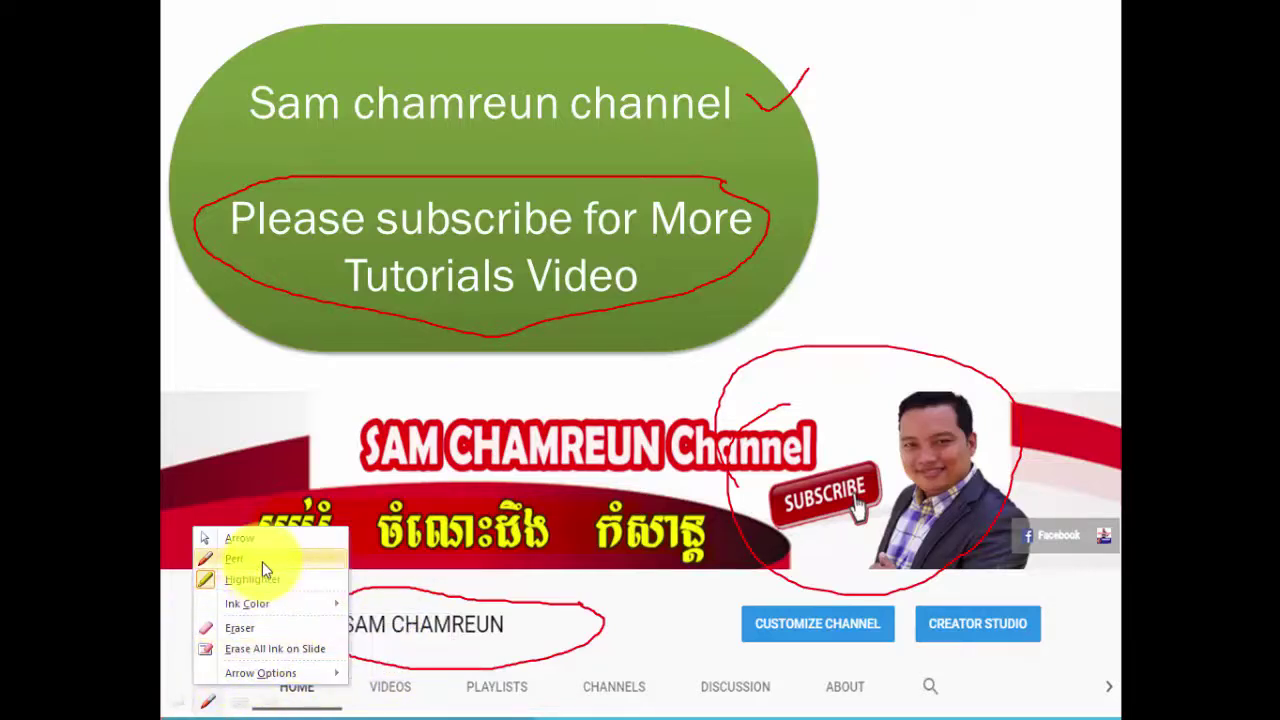
left_click(269, 469)
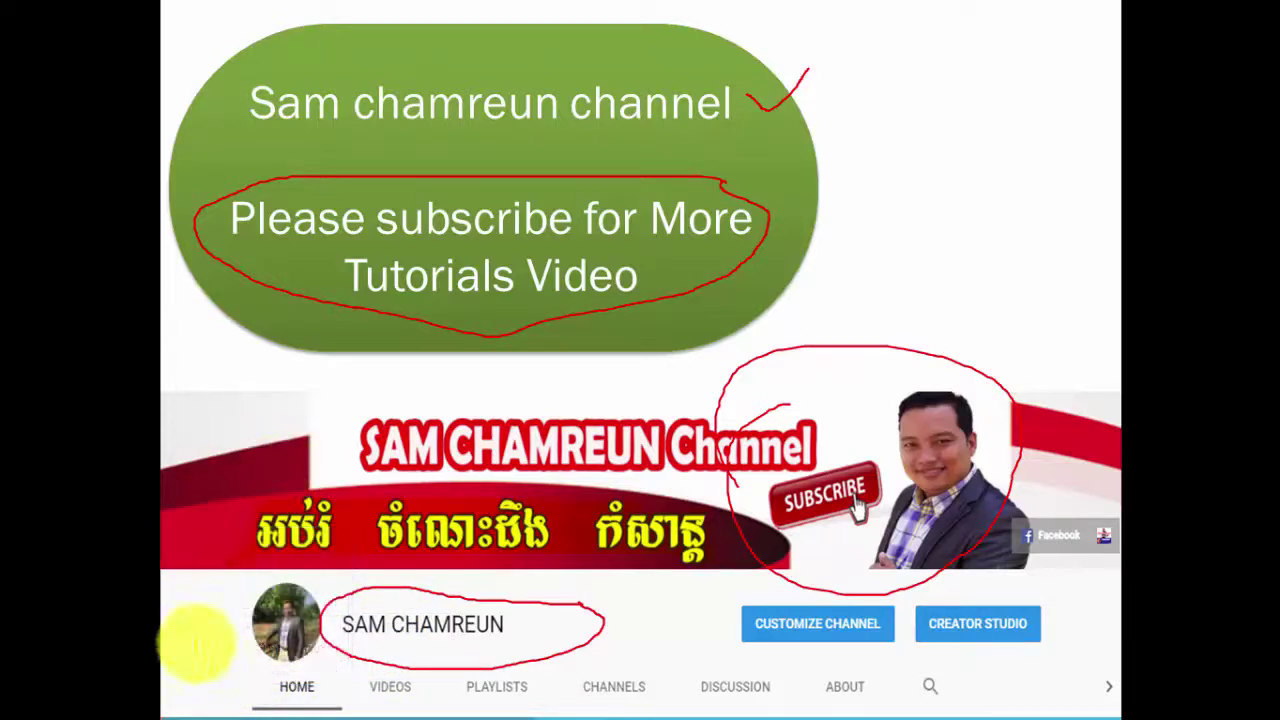
left_click(206, 701)
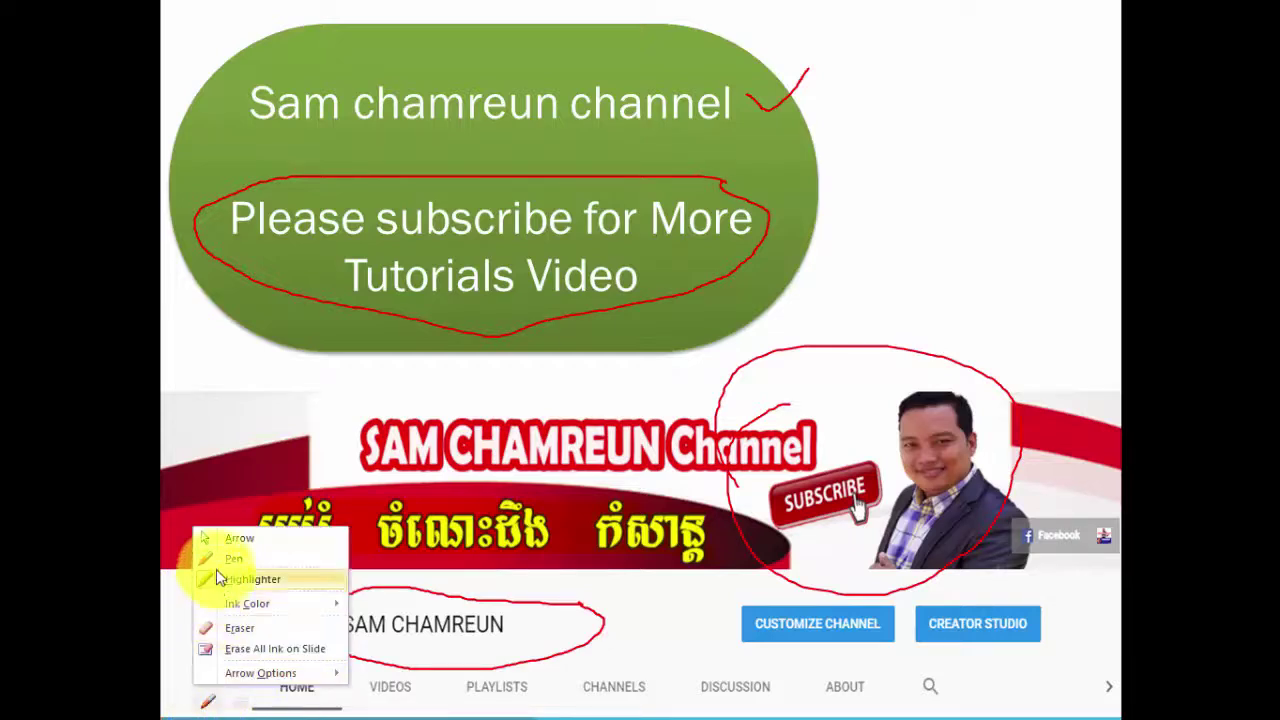
left_click(232, 545)
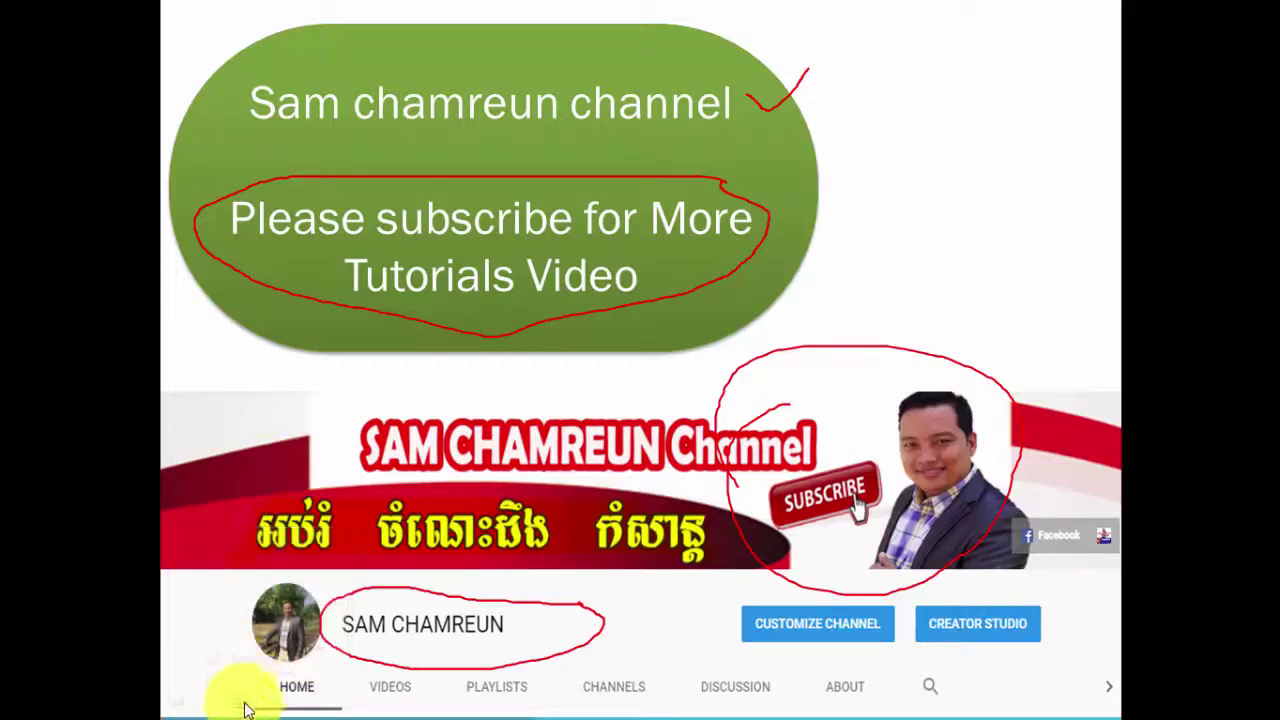
left_click(242, 703)
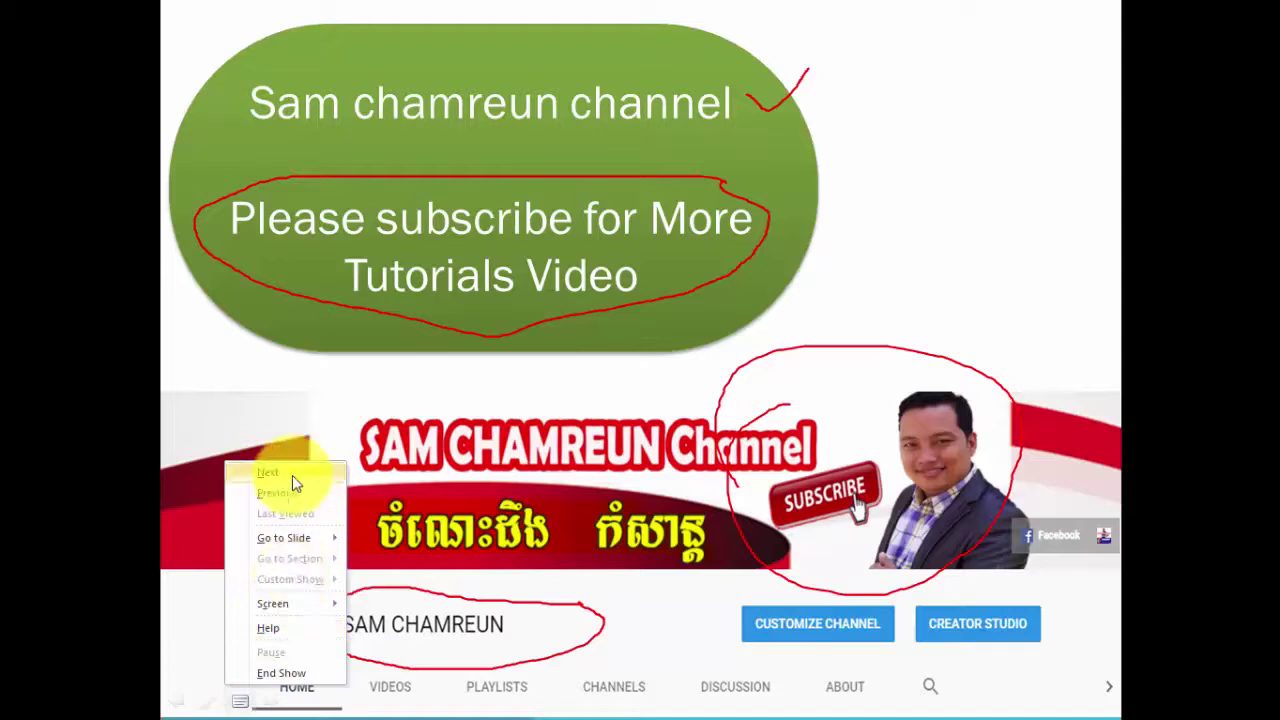
Bring up the slide's shortcut menu and expand Screen, then the Pointer Options submenu
right_click(851, 230)
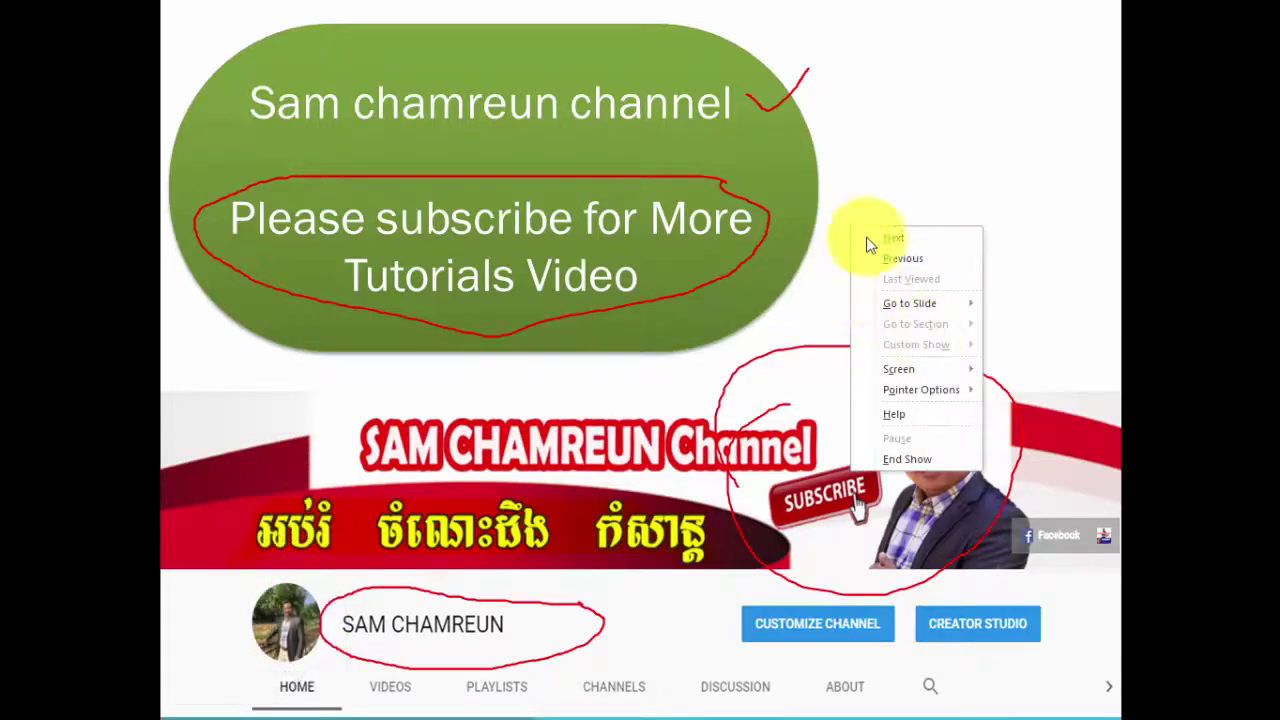
left_click(240, 708)
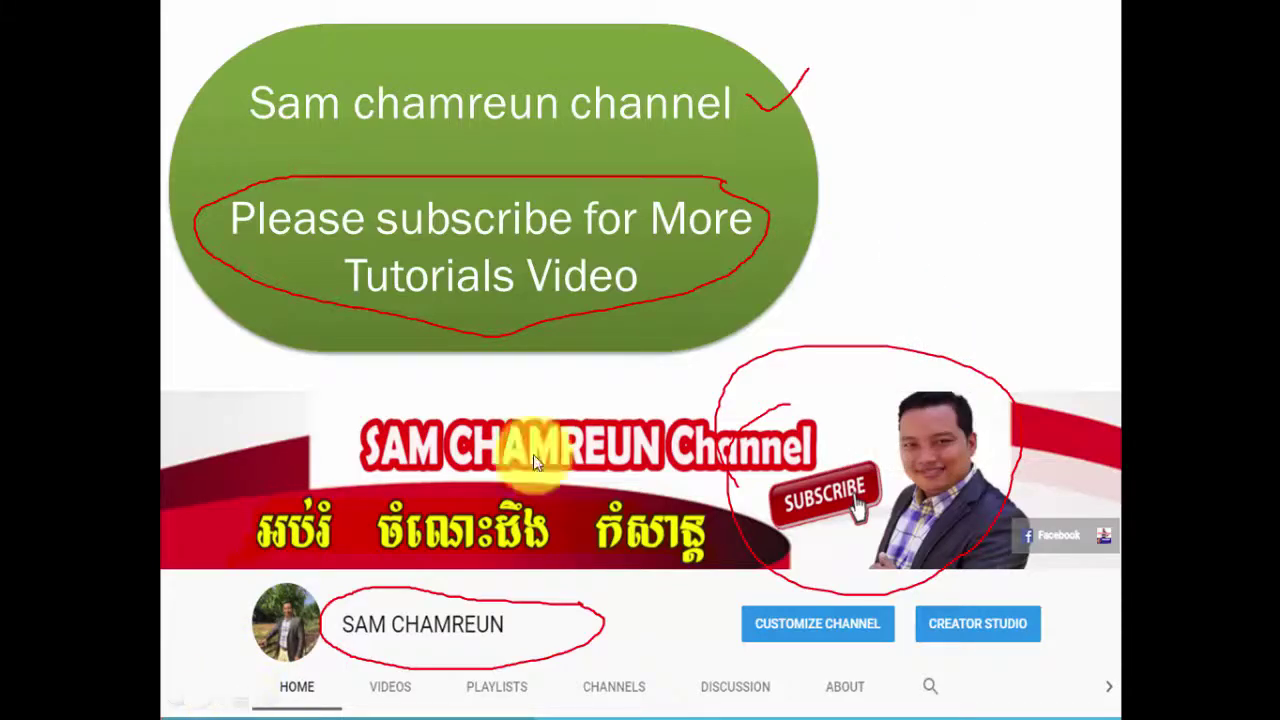
right_click(840, 228)
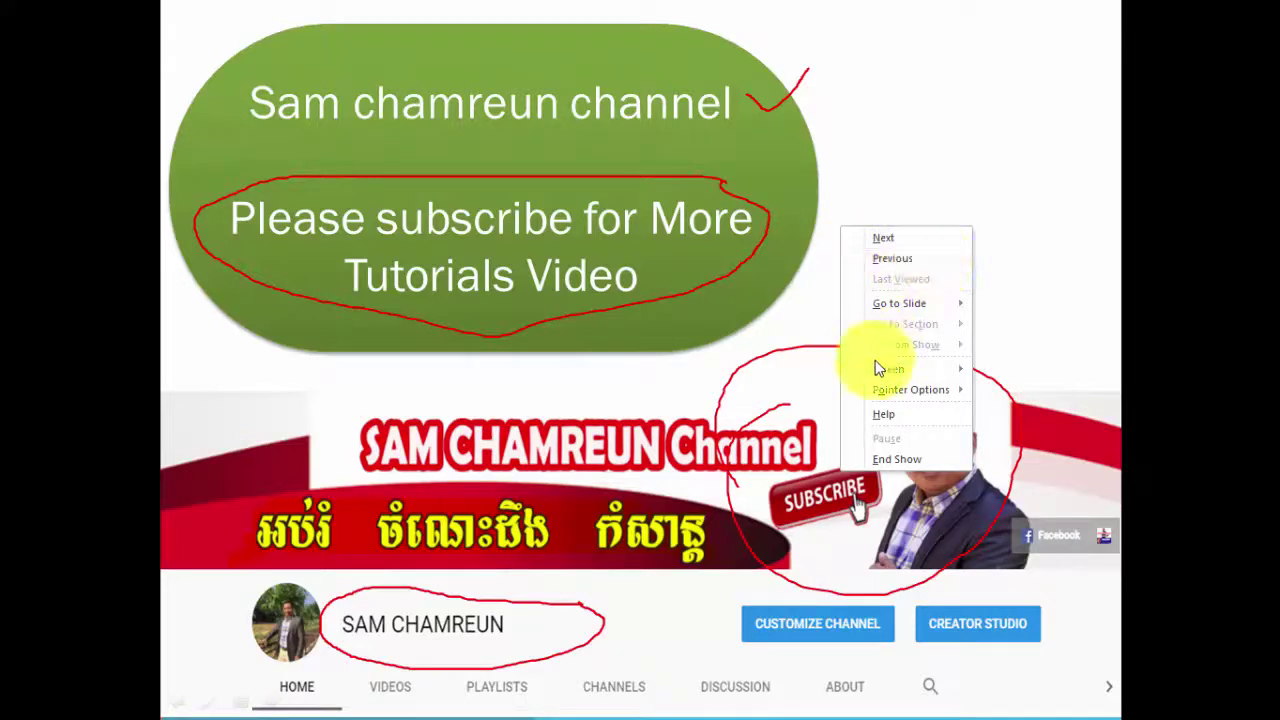
mouse_move(895, 372)
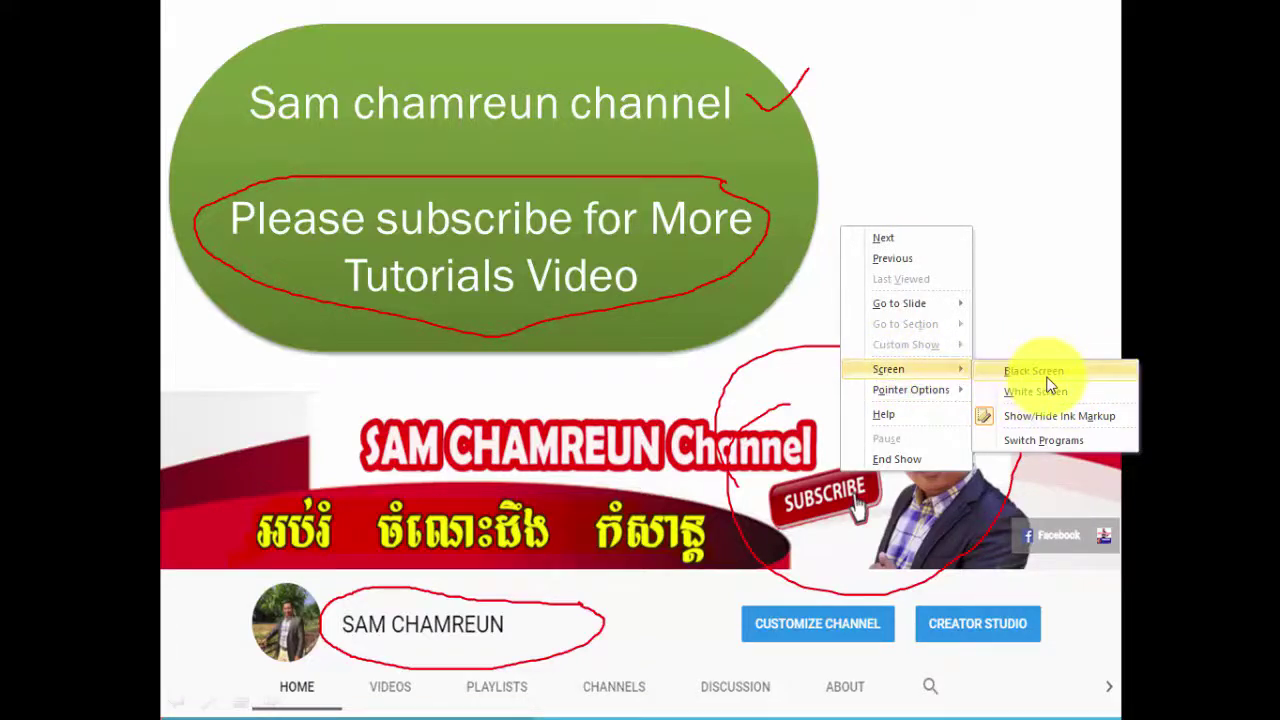
mouse_move(940, 390)
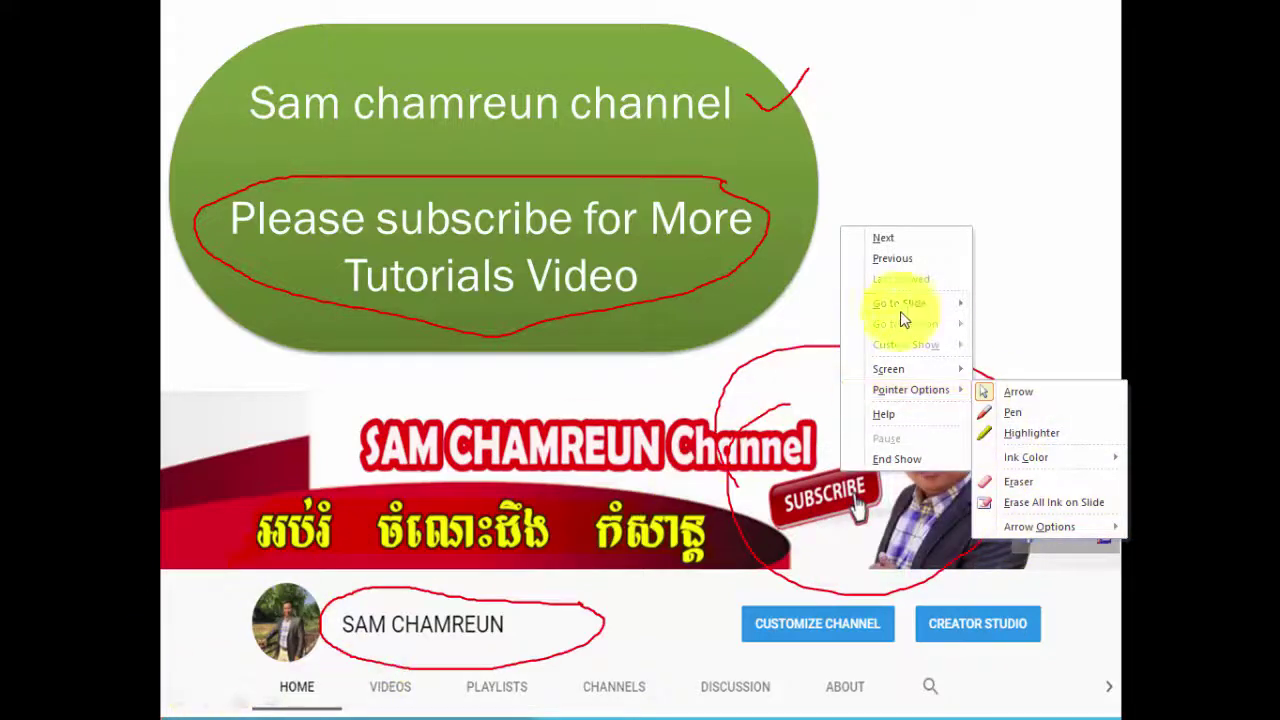
Display the Go to Slide list of all four slides, with slide 2 current
right_click(874, 128)
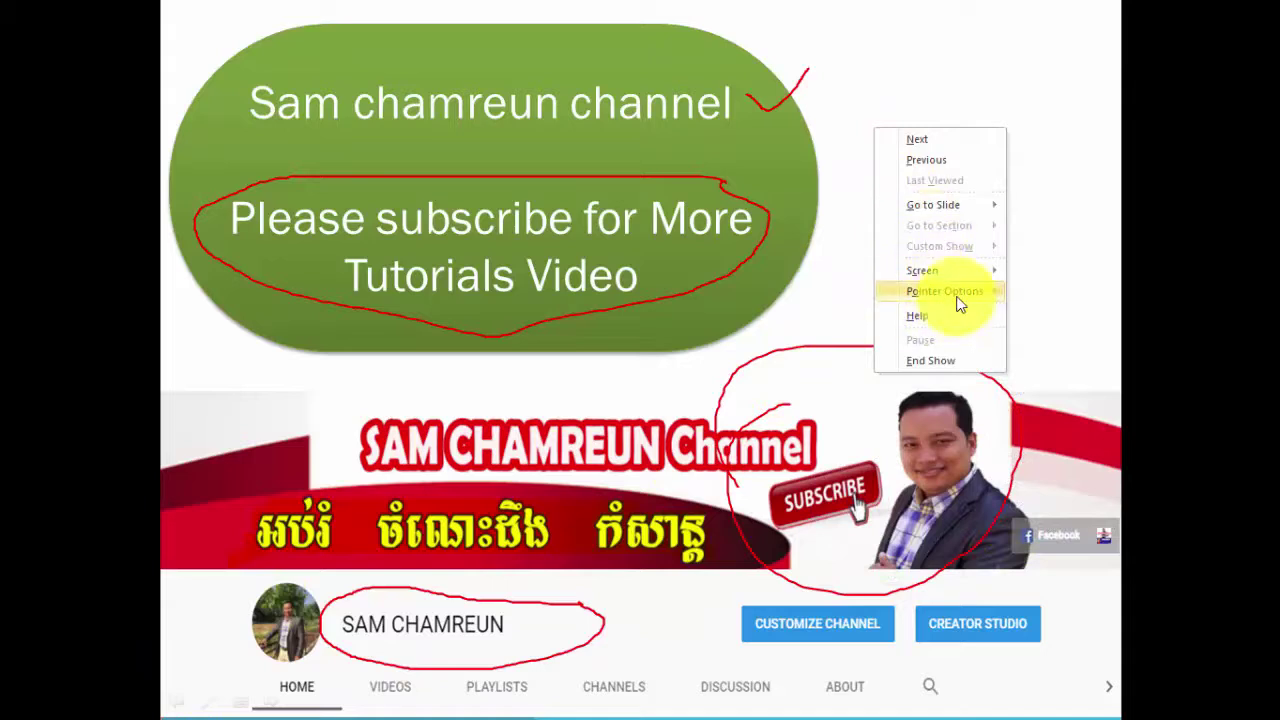
mouse_move(958, 303)
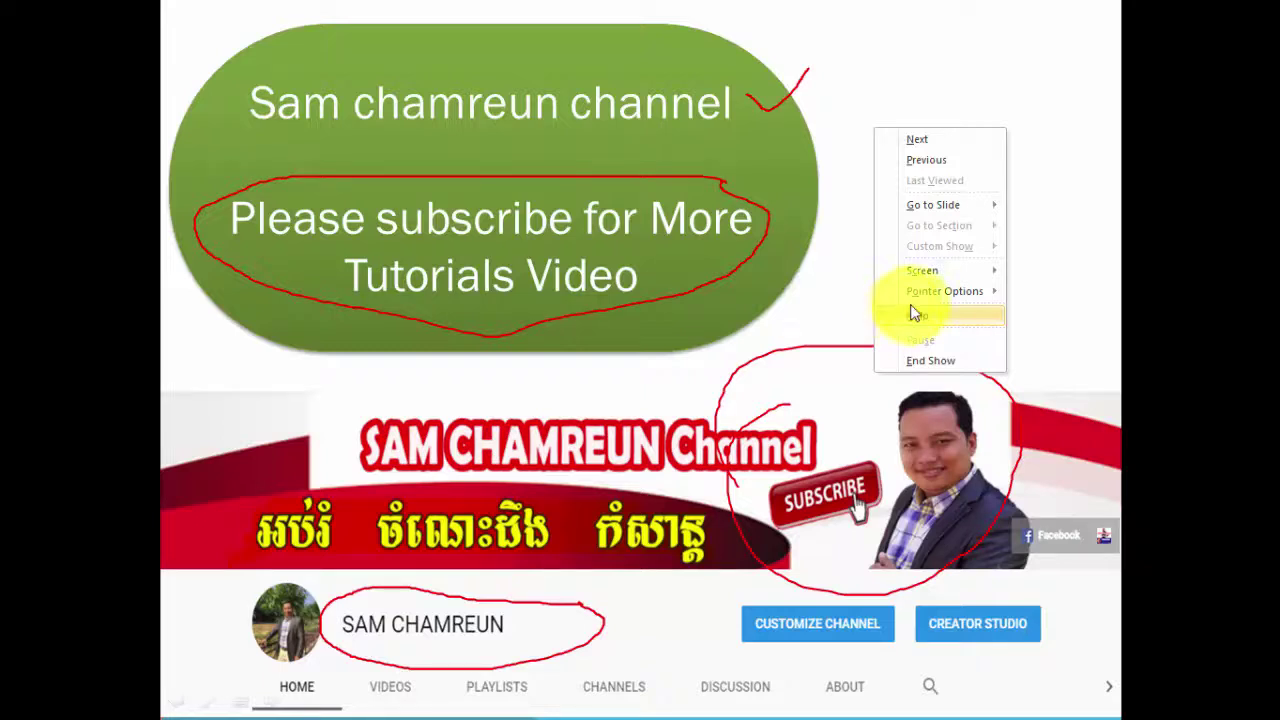
mouse_move(933, 210)
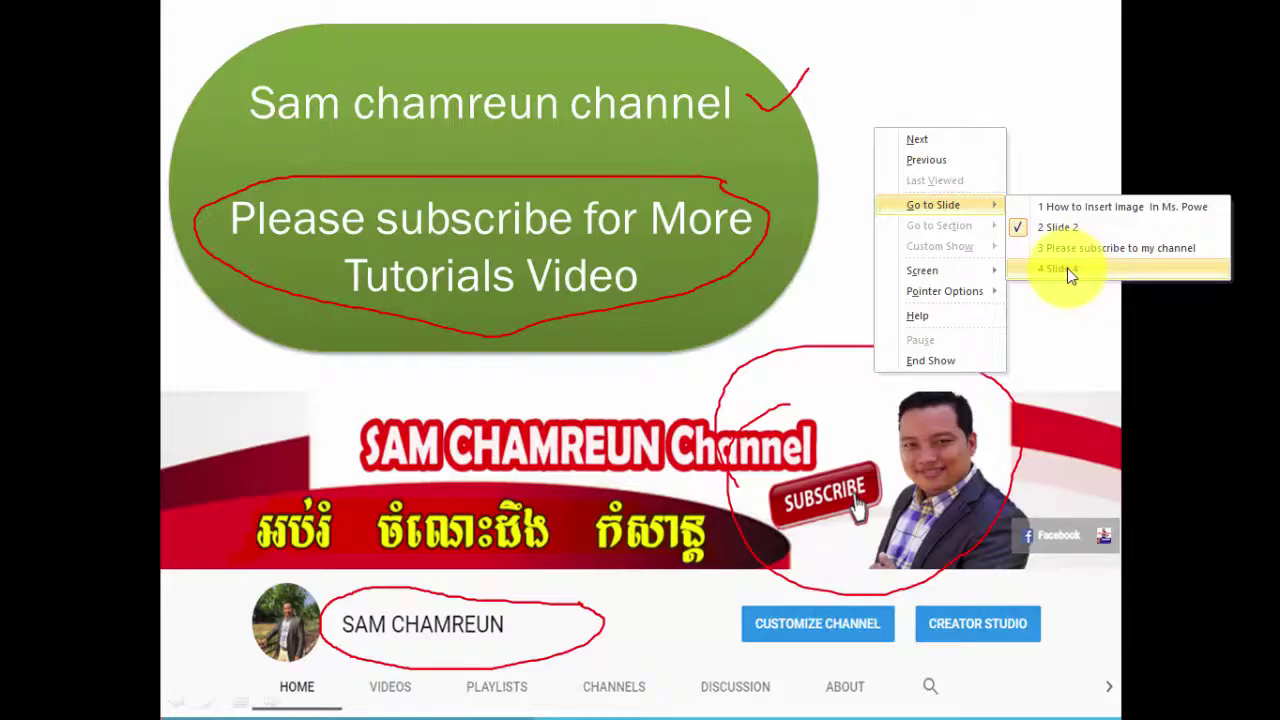
Jump the show straight to slide 4 and bring up the slide show context menu
left_click(1067, 268)
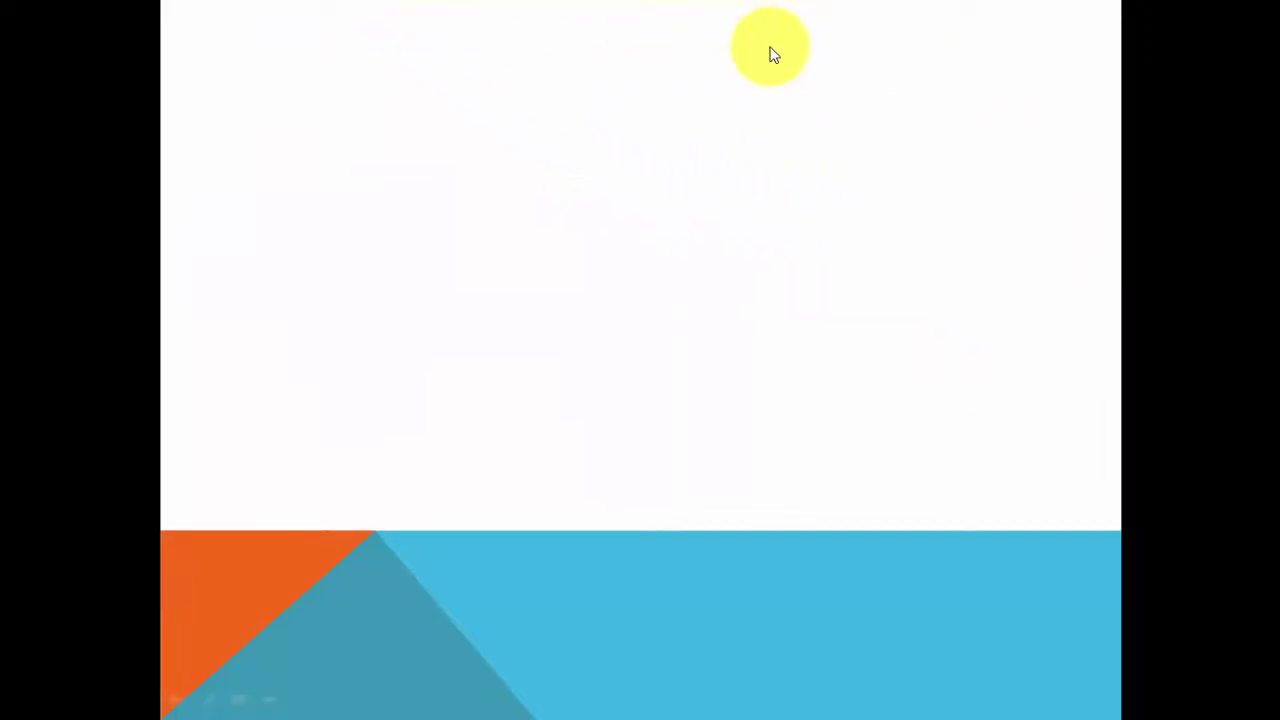
right_click(509, 160)
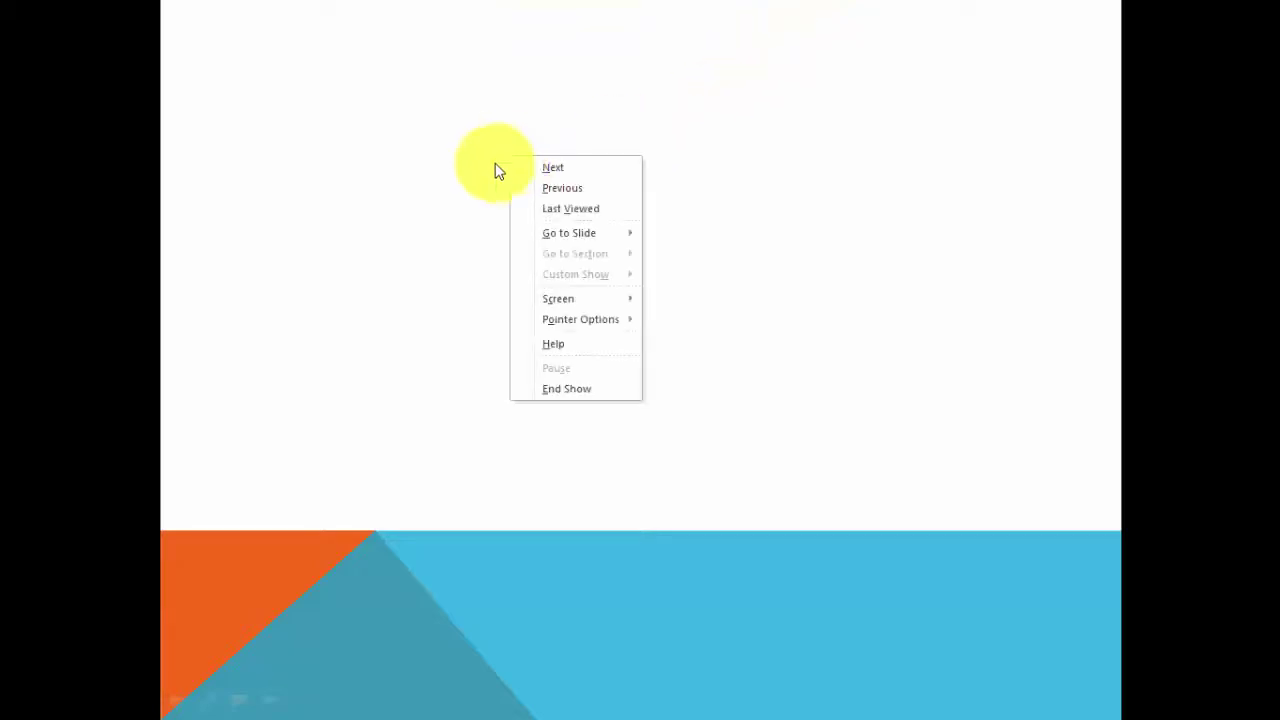
End the slide show, keeping the ink annotations on the slides
left_click(580, 389)
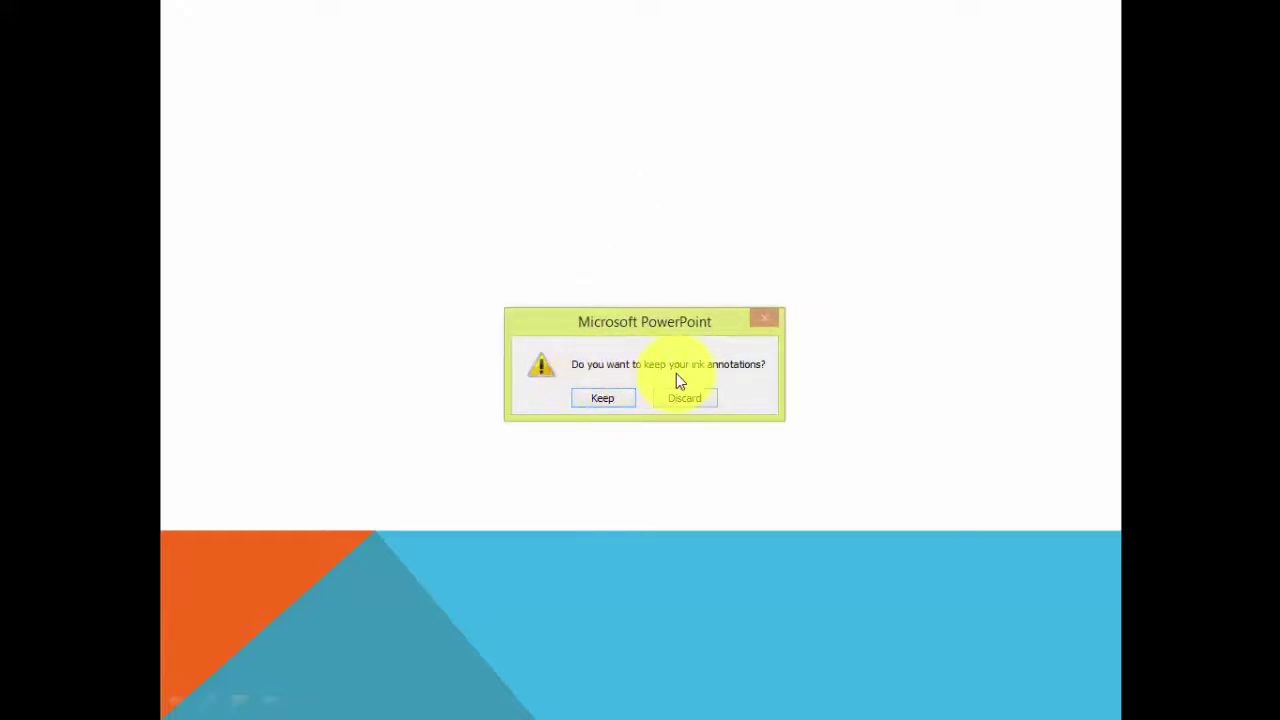
left_click(622, 398)
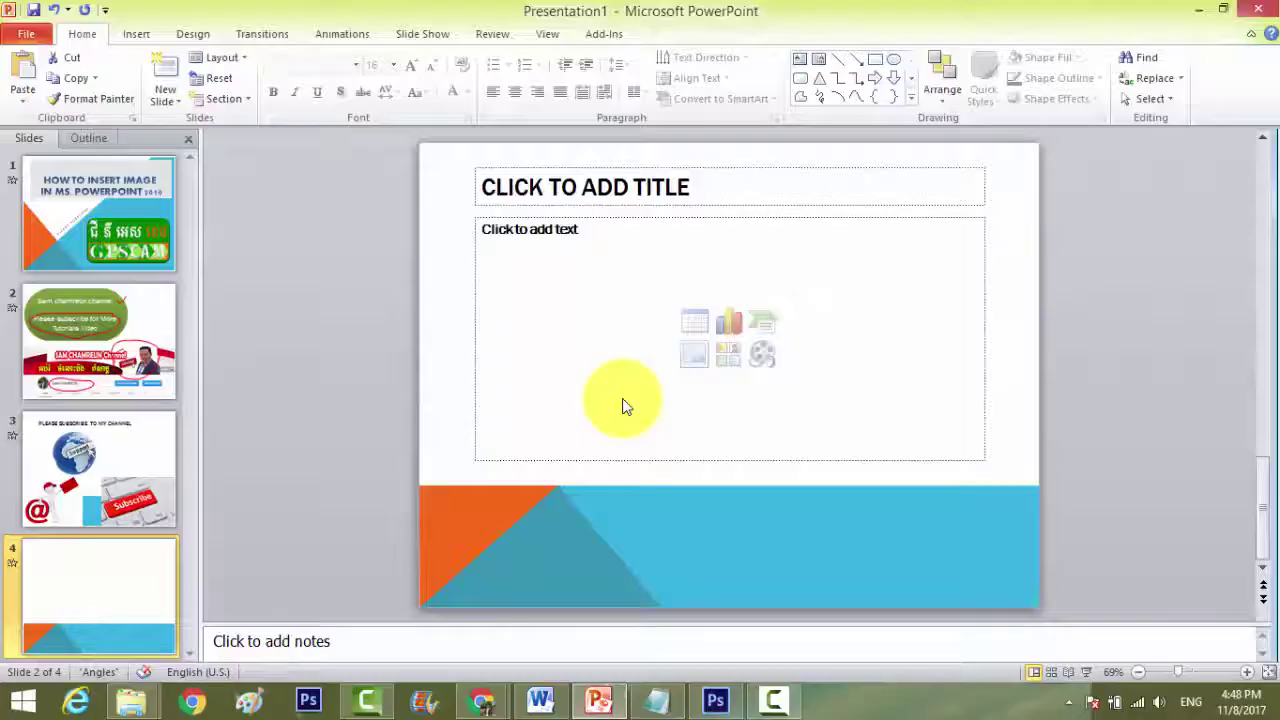
Open slide 2 in the editing pane and select its red ink strokes
left_click(143, 360)
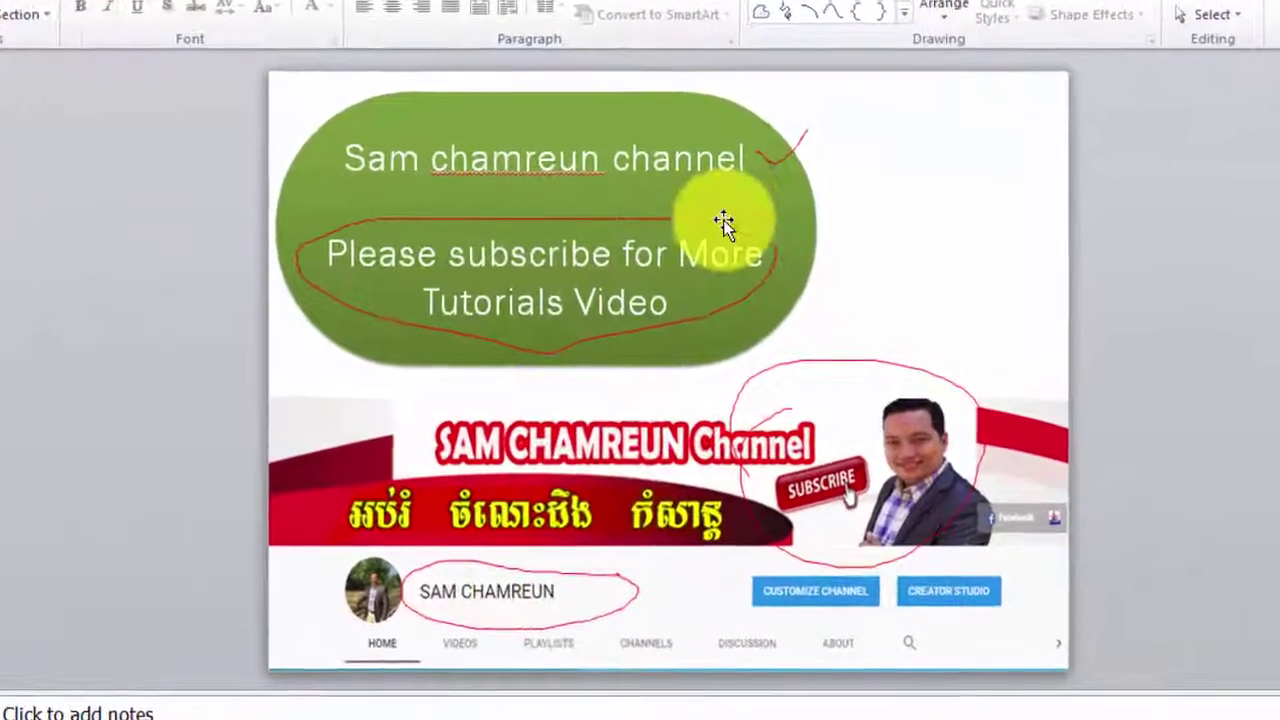
left_click(722, 220)
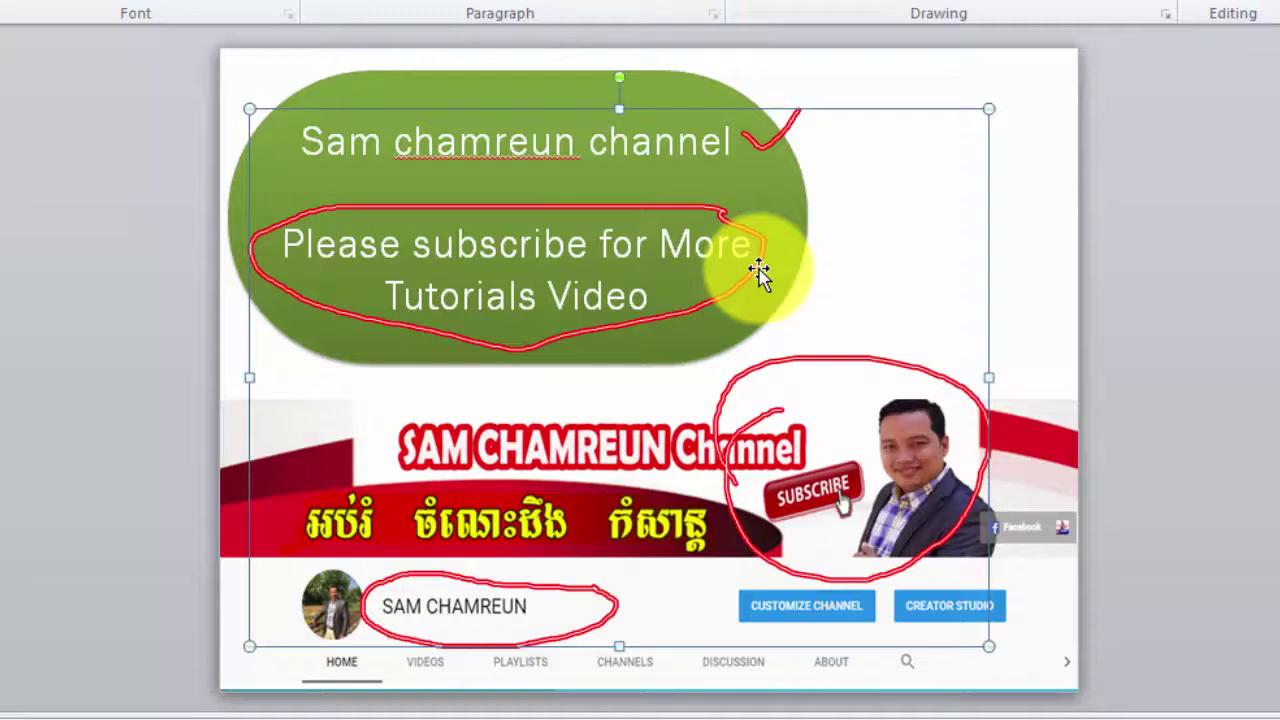
Delete the selected red ink from slide 2, undo once, then delete it again
key("Delete")
key("ctrl+z")
key("Delete")
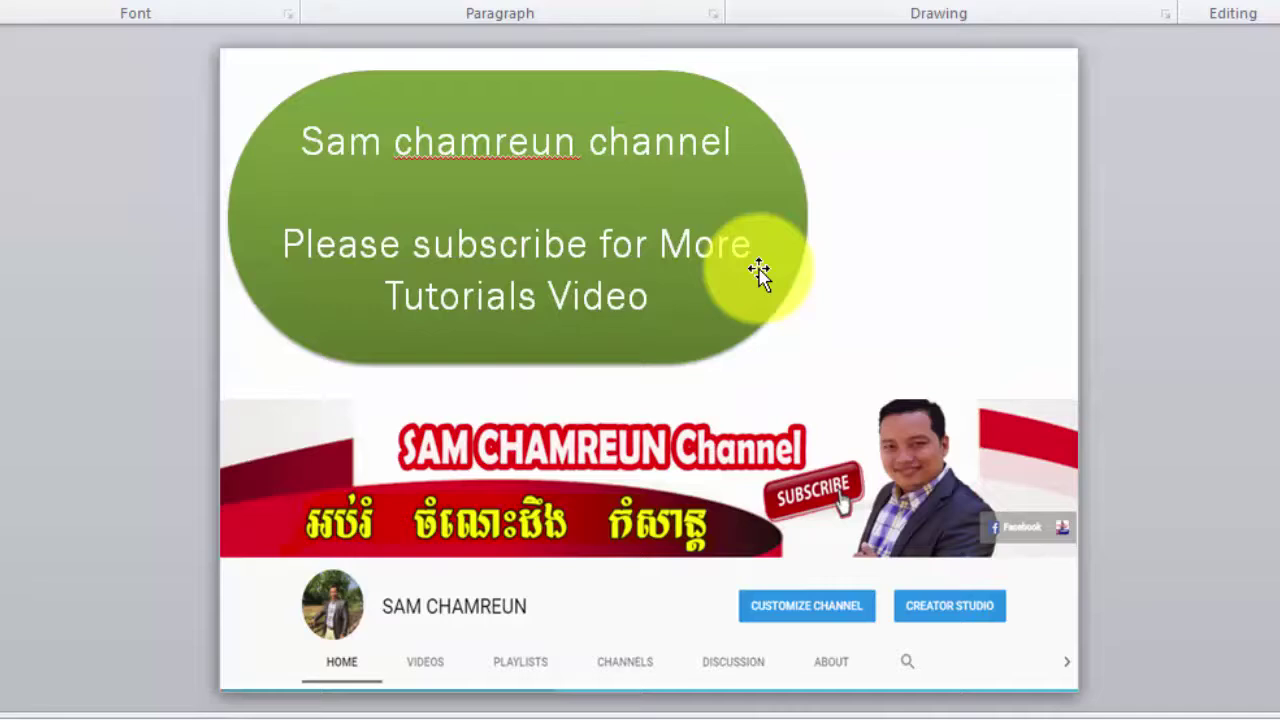